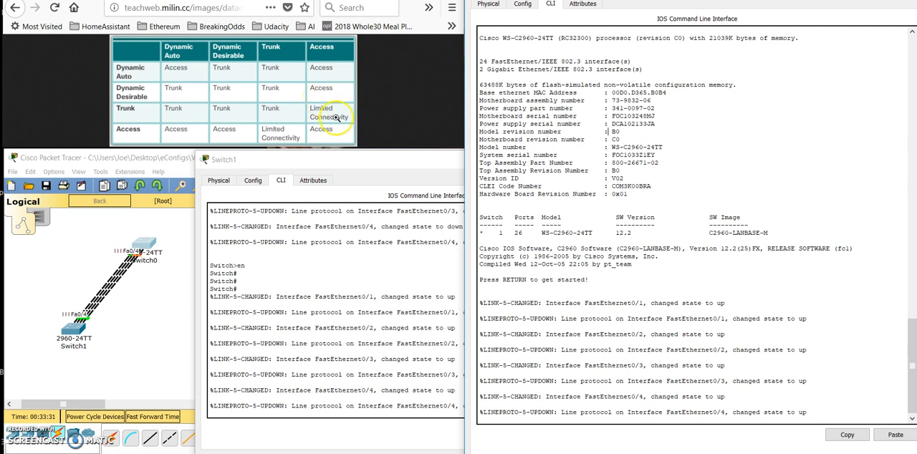
- Enter privileged mode on Switch0 and display the switchport details of its interfaces with sh int switchport
key("Return")
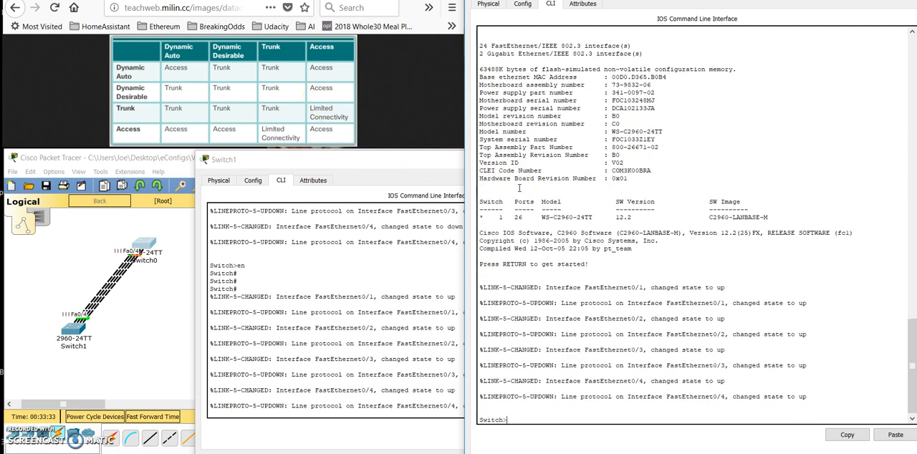
type("en")
key("Return")
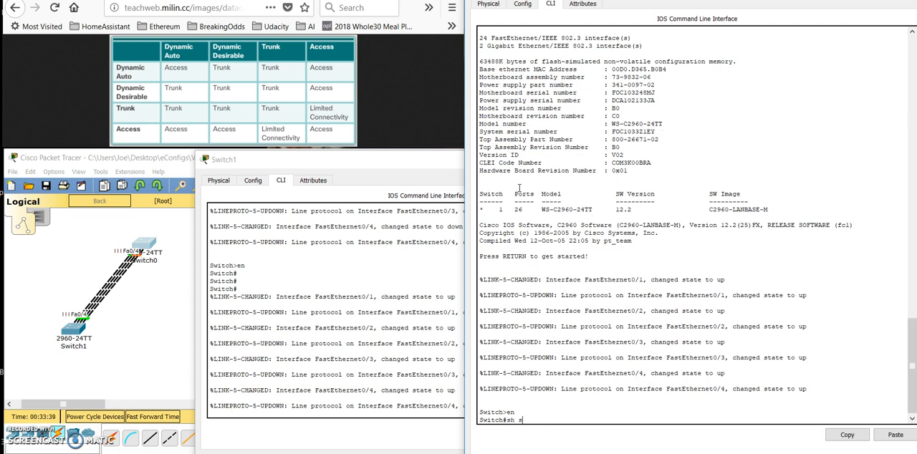
type("sh int switch")
key("Tab")
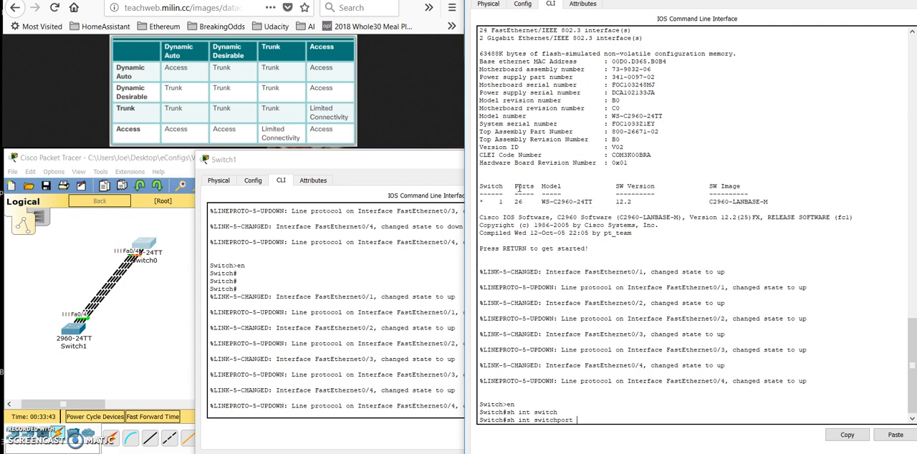
key("Return")
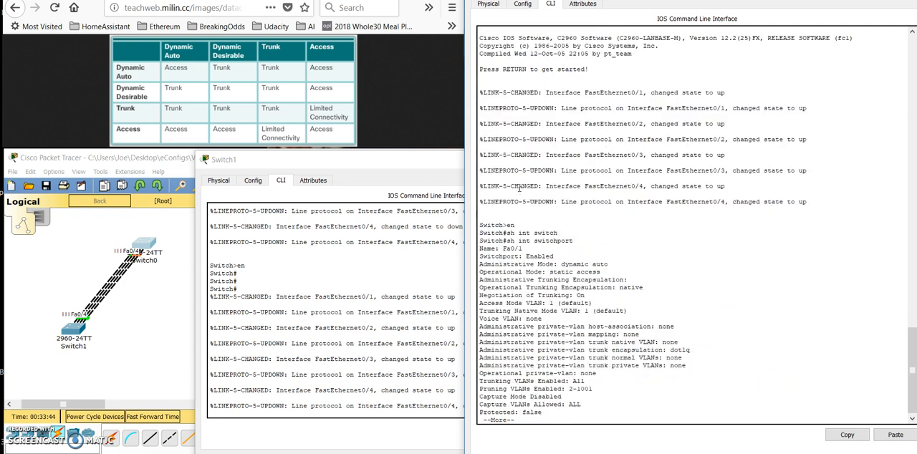
- Examine the administrative and operational mode of Fa0/1 in Switch0's switchport output
left_click_drag(521, 248, 496, 248)
left_click_drag(613, 264, 599, 288)
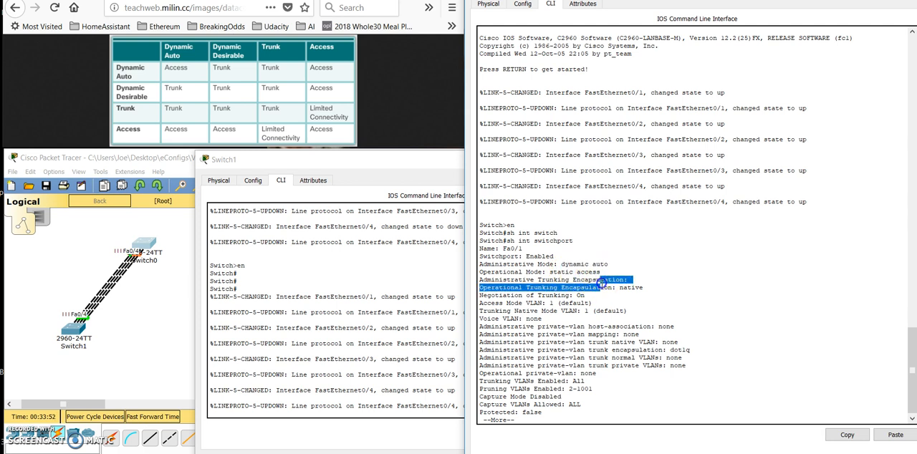
left_click(435, 295)
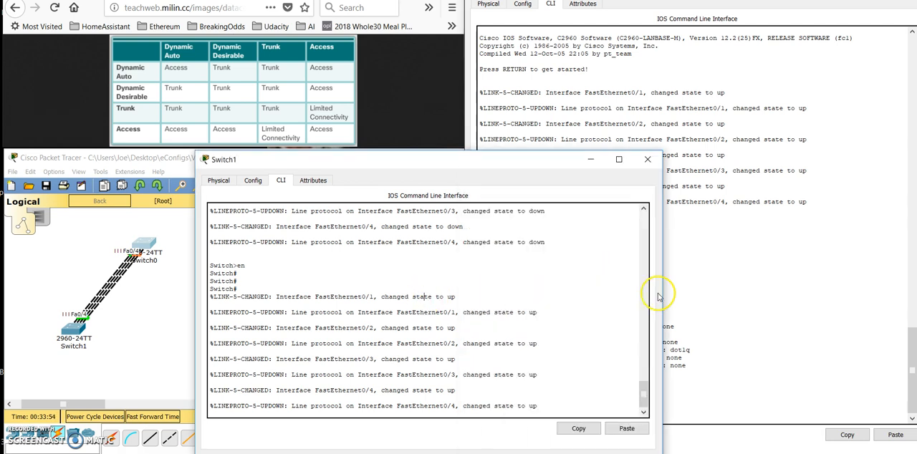
left_click(688, 288)
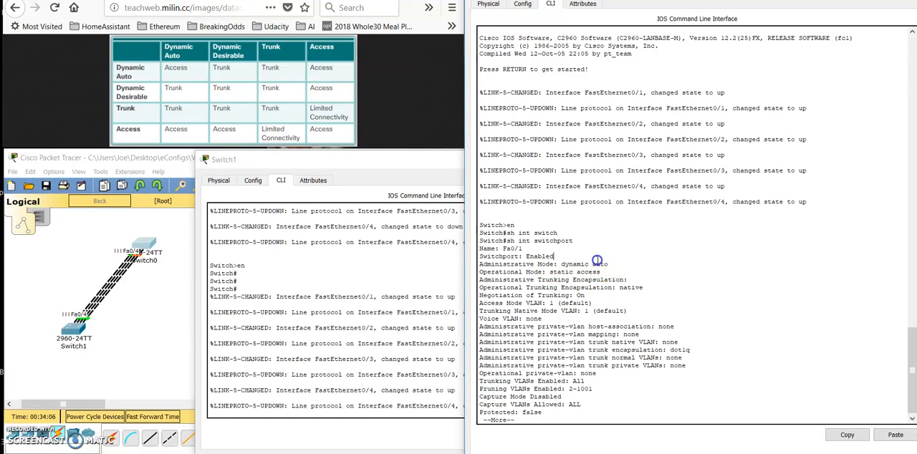
left_click_drag(612, 260, 551, 272)
mouse_move(606, 280)
left_mouse_down()
mouse_move(554, 273)
mouse_move(608, 271)
left_mouse_up()
left_click(554, 273)
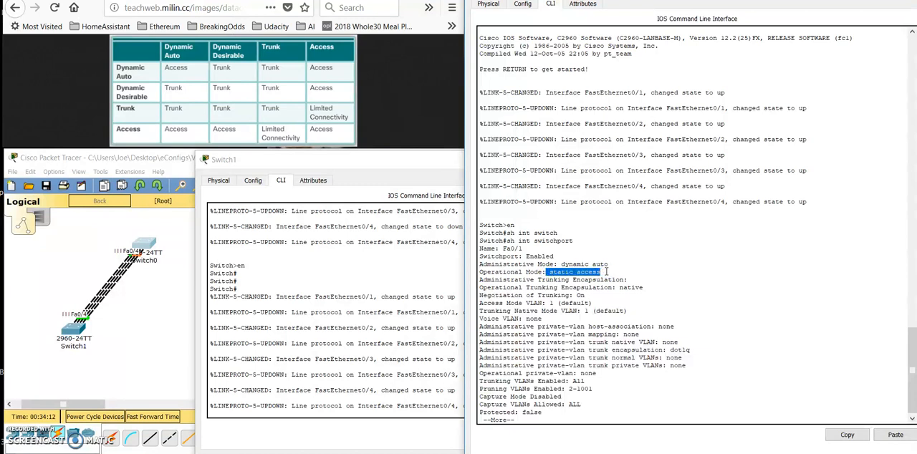
left_click(608, 273)
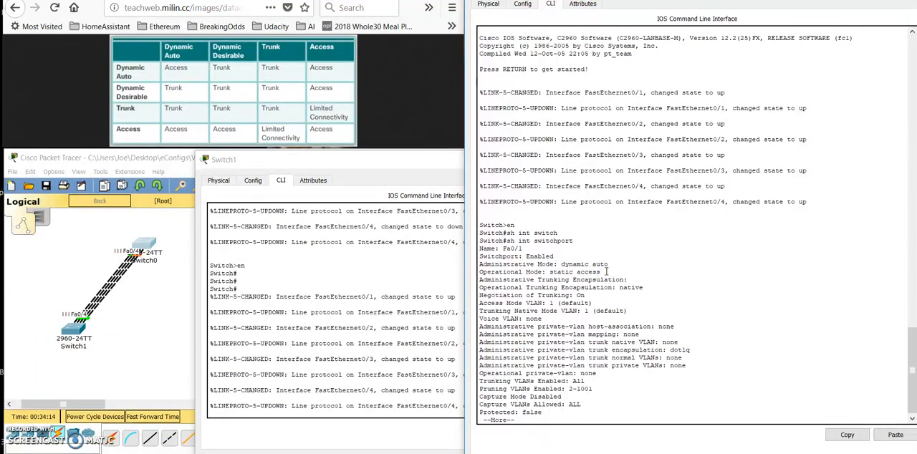
- Display Switch0's running configuration down to the FastEthernet interface entries
key("space")
type("sh run")
key("Return")
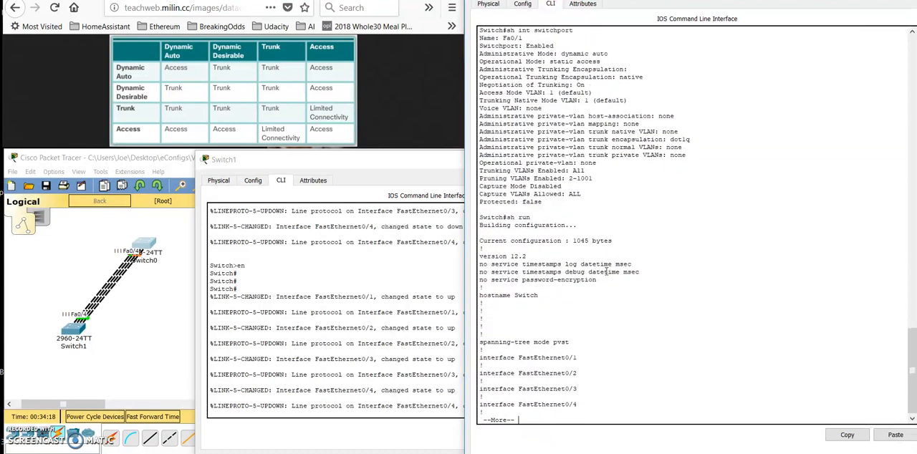
key("Return")
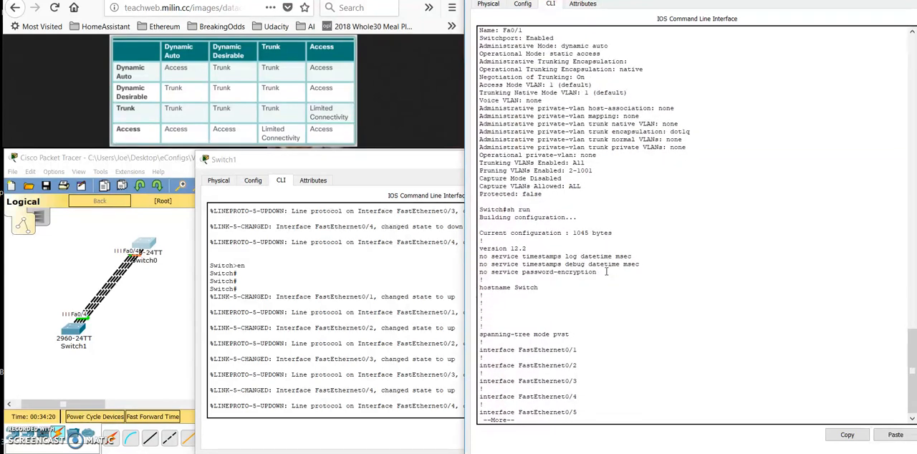
- Open configuration of interface f0/1 on Switch0 and list the available switchport mode options
type("conf t")
key("Return")
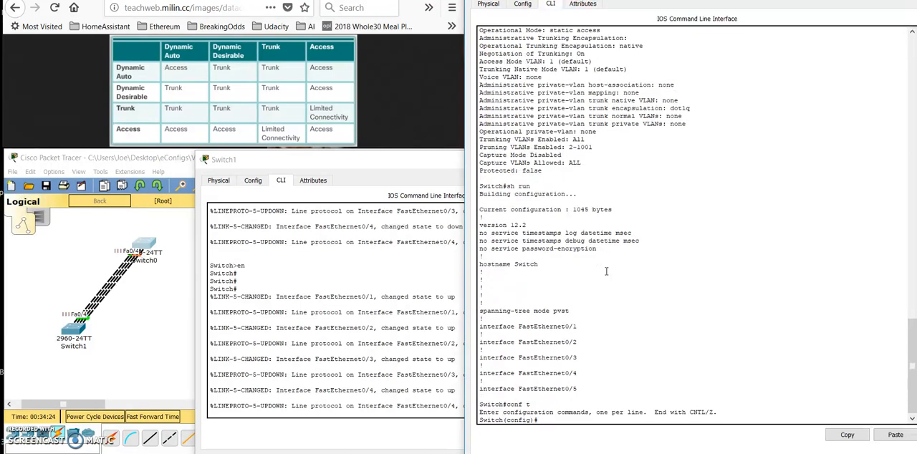
type("int f0/1")
key("Return")
type("switchport")
key("BackSpace")
key("BackSpace")
key("BackSpace")
key("Tab")
type("trunk m")
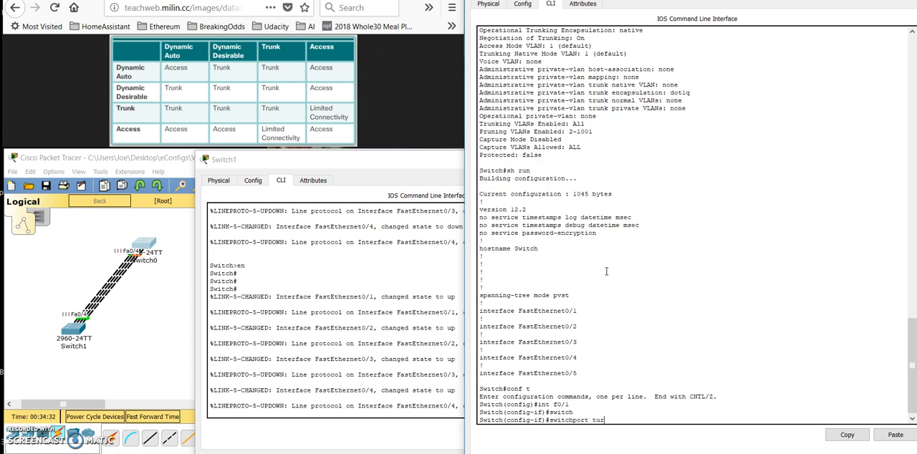
type("ode ?")
key("BackSpace")
key("BackSpace")
key("BackSpace")
key("BackSpace")
key("BackSpace")
key("BackSpace")
key("BackSpace")
key("BackSpace")
key("BackSpace")
key("BackSpace")
type("mode ?dyn")
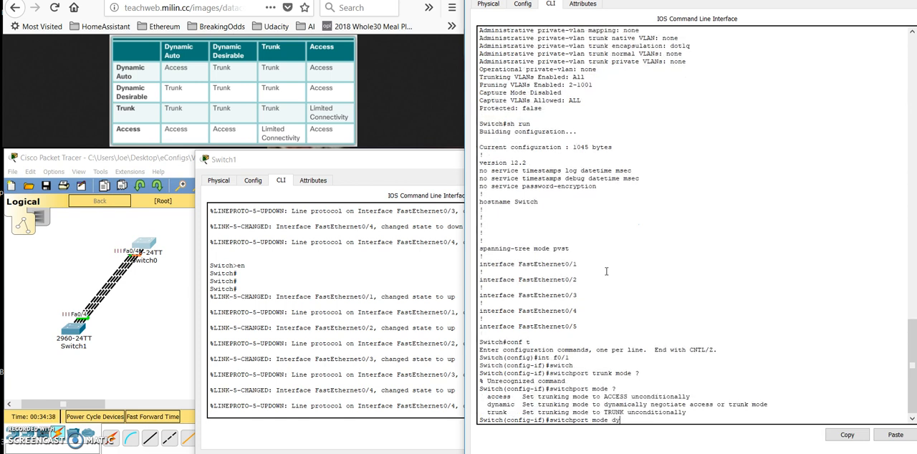
- Check the dynamic mode options, set f0/1 to switchport mode dynamic auto, and leave configuration mode
key("Tab")
type("?")
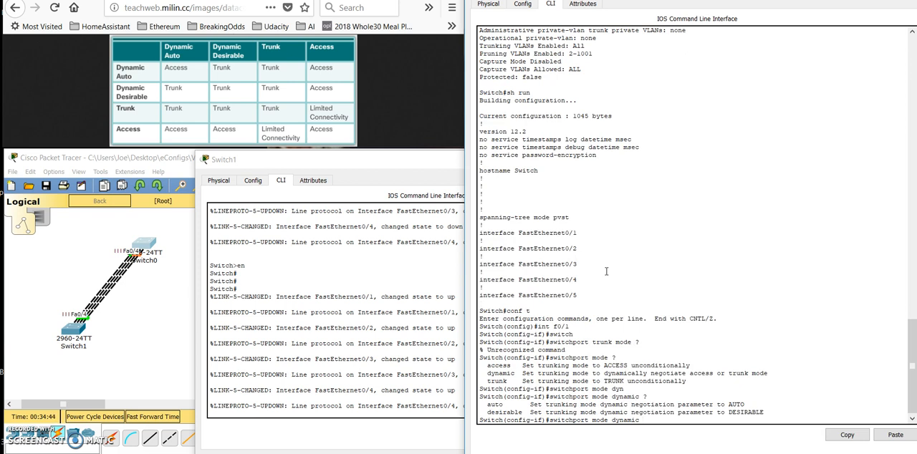
type("auto")
key("Return")
key("ctrl+z")
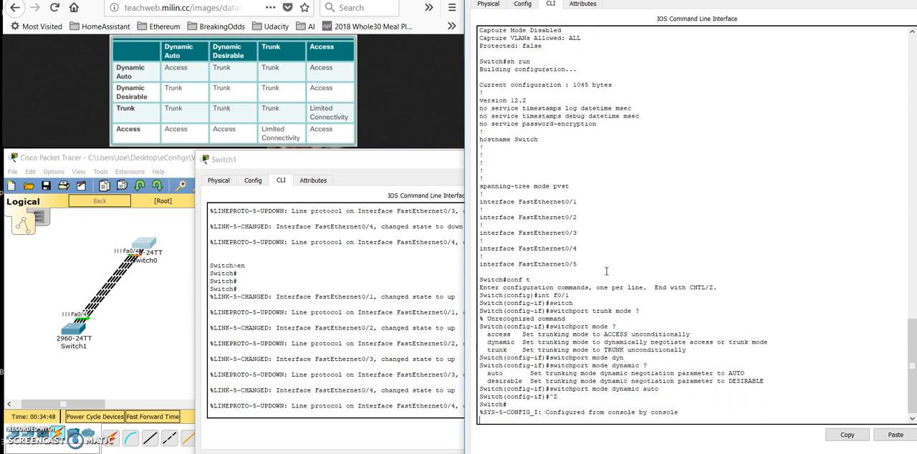
- Display Switch0's running configuration again to check the interface entries after the f0/1 change
type("sh run")
key("Return")
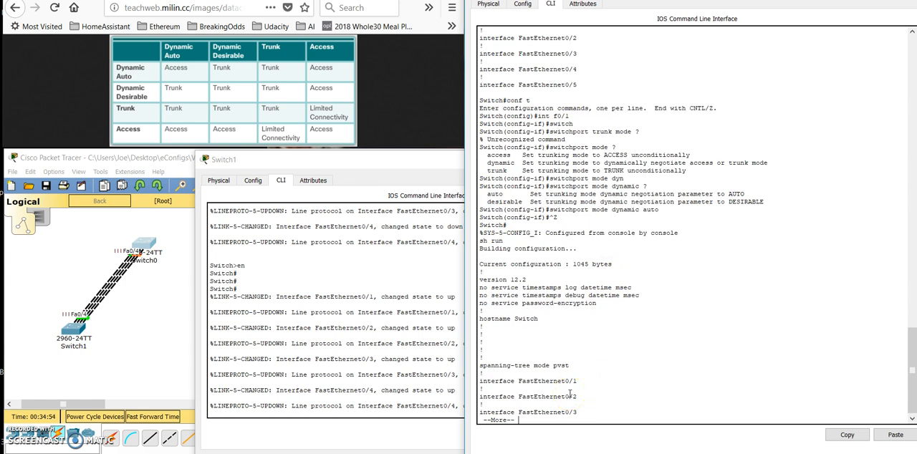
key("Return")
key("Return")
key("Return")
- Set interface f0/2 on Switch0 to switchport mode dynamic desirable
type("qconf t")
key("Return")
type("int f0/")
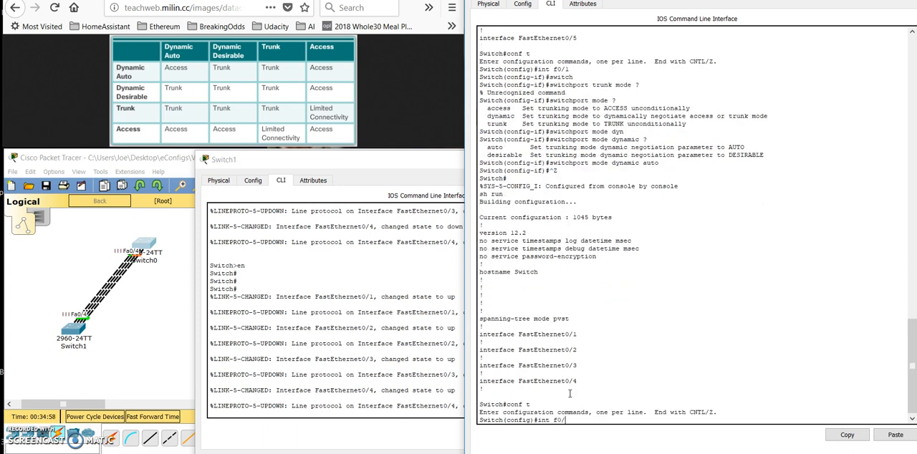
type("2")
key("Return")
type("con")
key("BackSpace")
key("BackSpace")
key("BackSpace")
type("witchport")
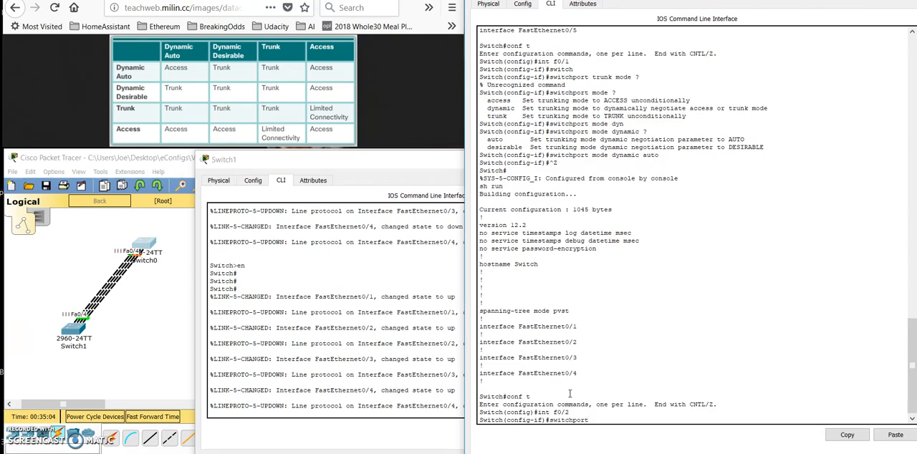
type(" mode dyna")
key("Tab")
type("desir")
key("Tab")
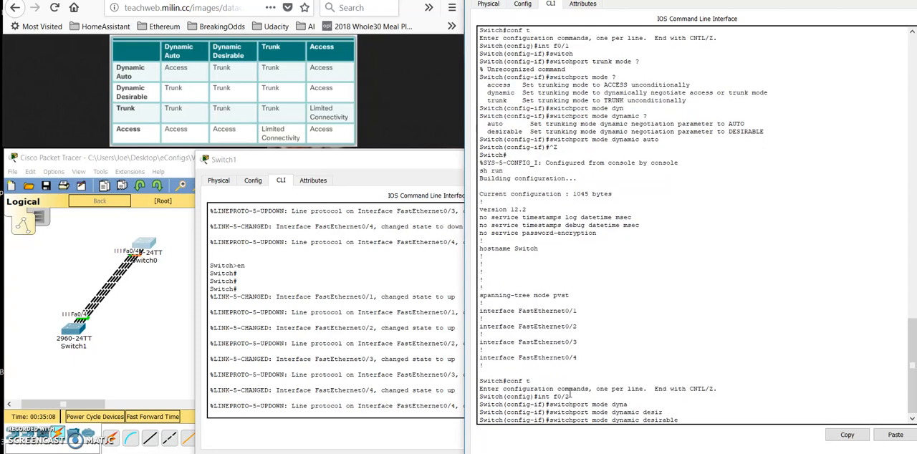
key("Return")
- Set interface f0/3 on Switch0 to switchport mode trunk
key("Return")
type("exit")
key("Return")
type("int f0/2")
key("Return")
type("switchport ")
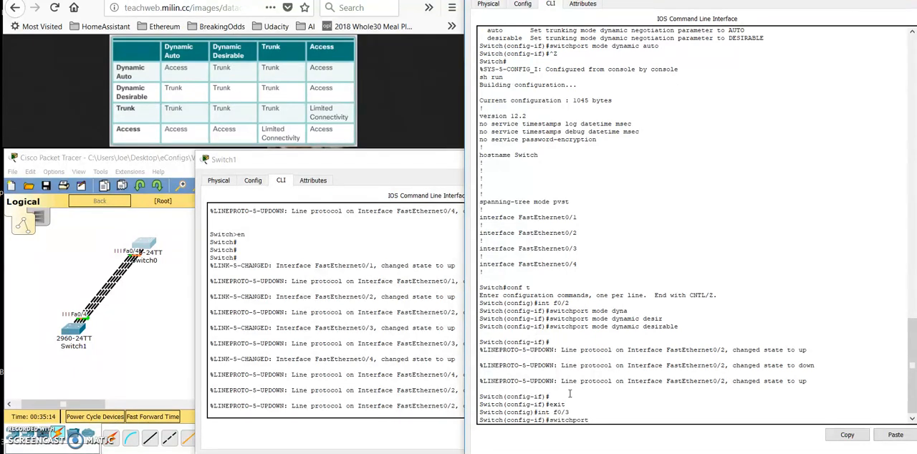
type("mode trunk")
key("Return")
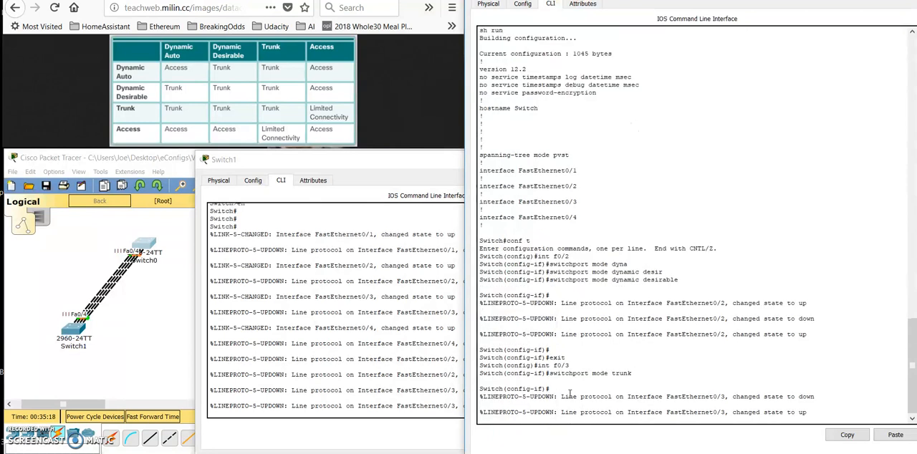
- Set interface f0/4 on Switch0 to switchport mode access
type("exit")
key("Return")
type("int")
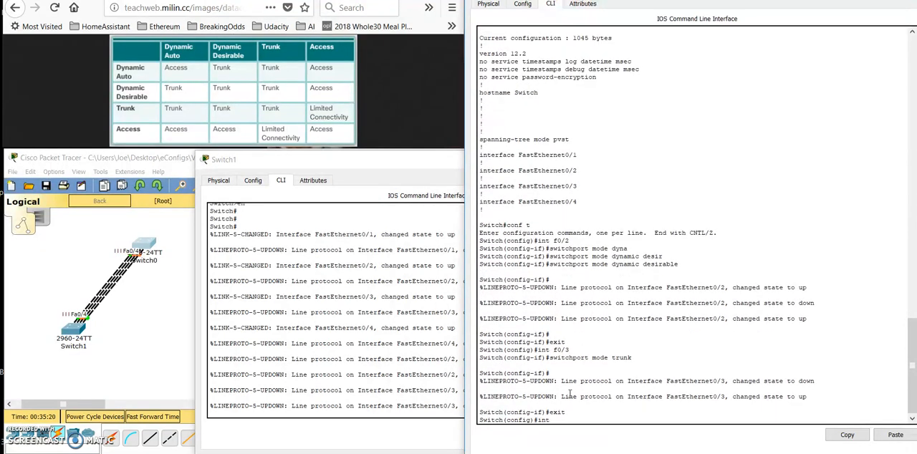
type(" f0/4")
key("Return")
type("switchport mode a")
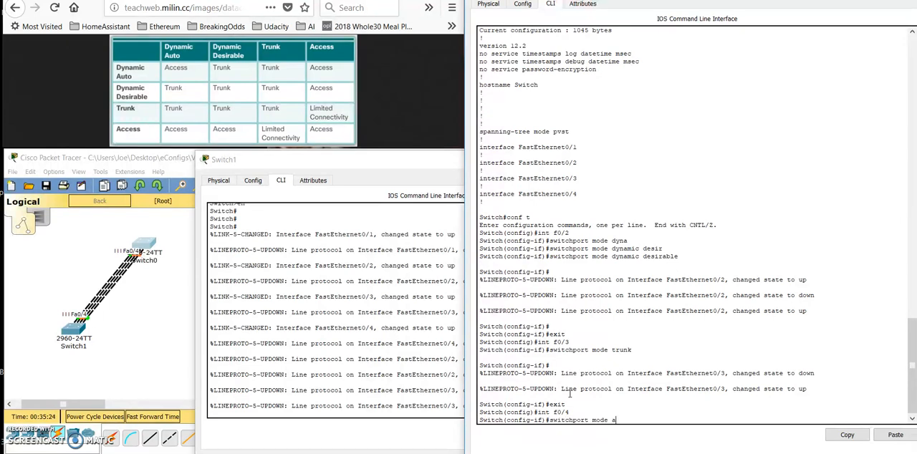
type("ccess")
key("Return")
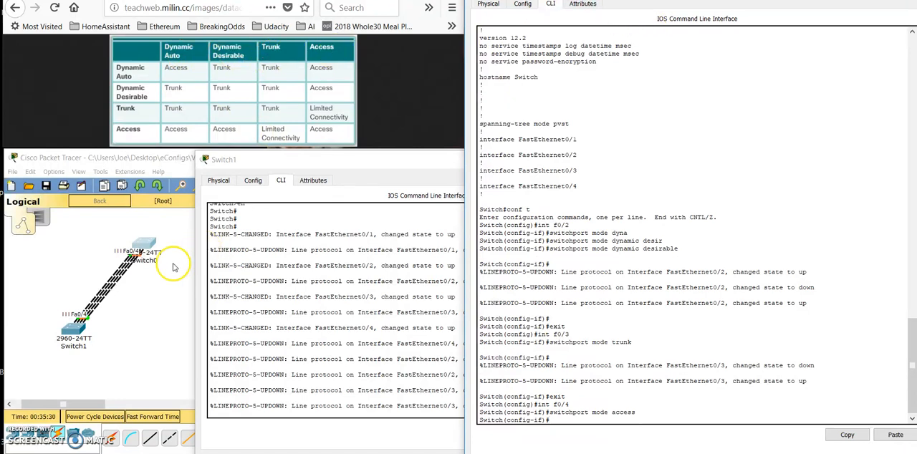
- Switch to Switch1's console and open configuration of the interface range f0/1-4
left_click(294, 297)
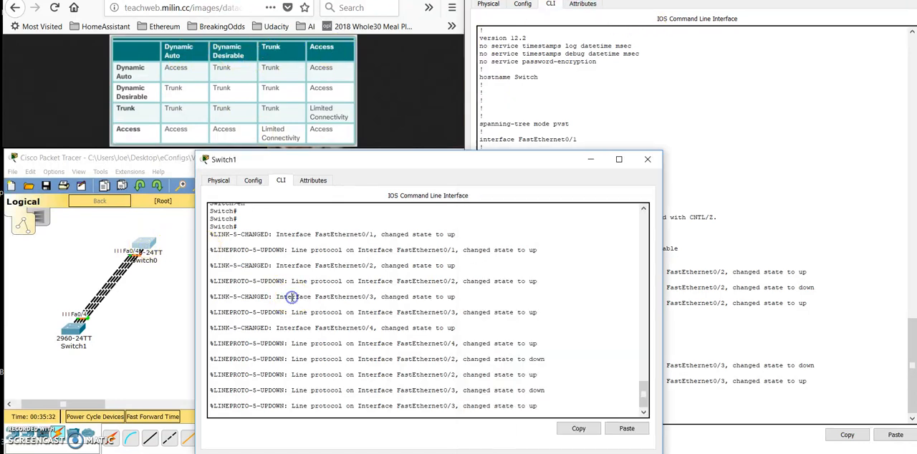
key("Return")
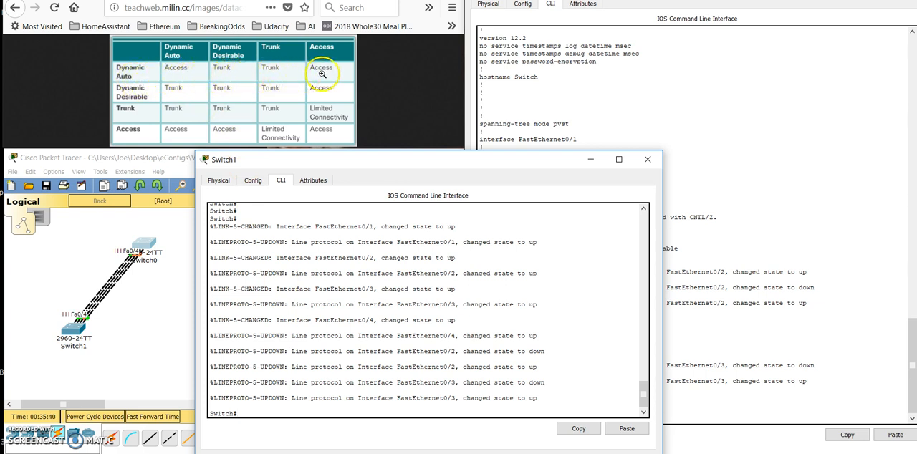
left_click(298, 311)
type("conf t")
key("Return")
type("int ran")
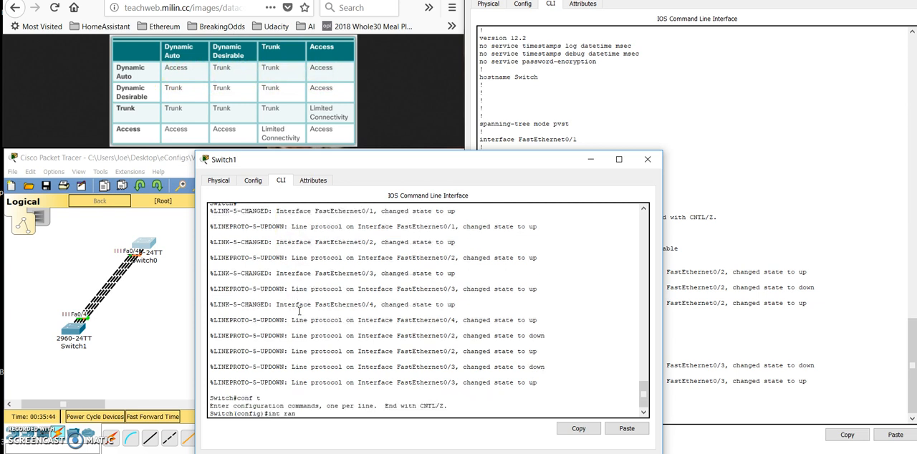
type("ge f0/1-4")
key("Return")
- Set the interface range f0/1-4 on Switch1 to switchport mode dynamic auto
type("swithcpor")
type("t")
key("BackSpace")
key("BackSpace")
key("BackSpace")
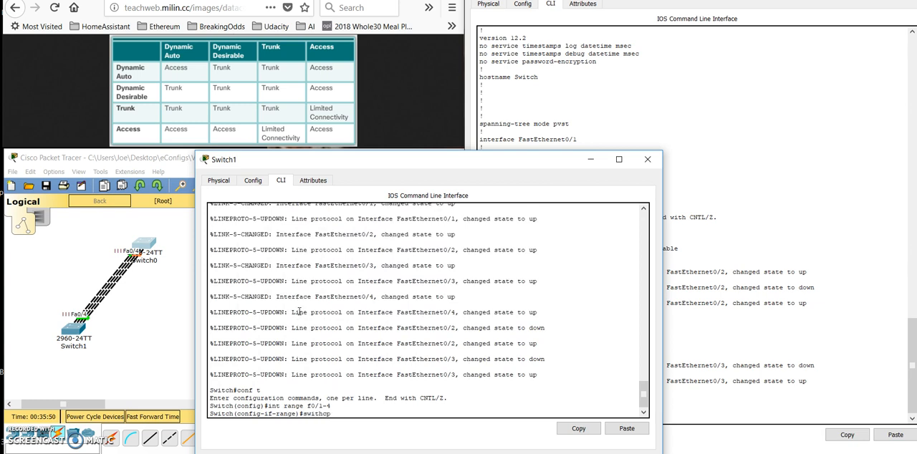
type("hport mode dy")
key("Tab")
type("?")
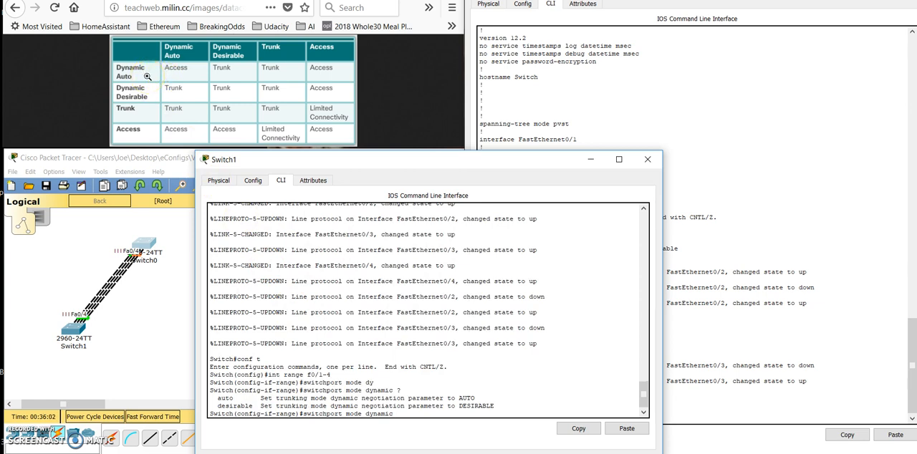
type("auto")
key("Return")
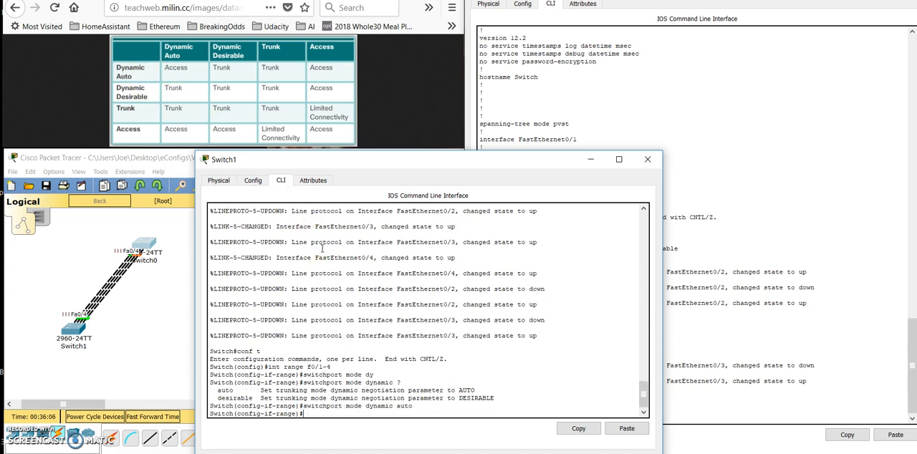
key("Return")
key("Return")
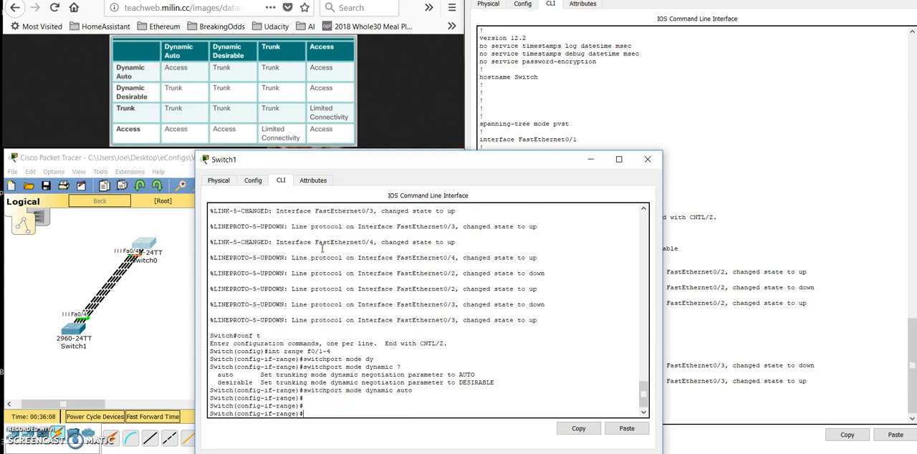
- Leave configuration mode on Switch1 and display the switchport details, checking Fa0/1's operational mode
key("ctrl+z")
key("Return")
key("Return")
type("sh int swi")
key("Tab")
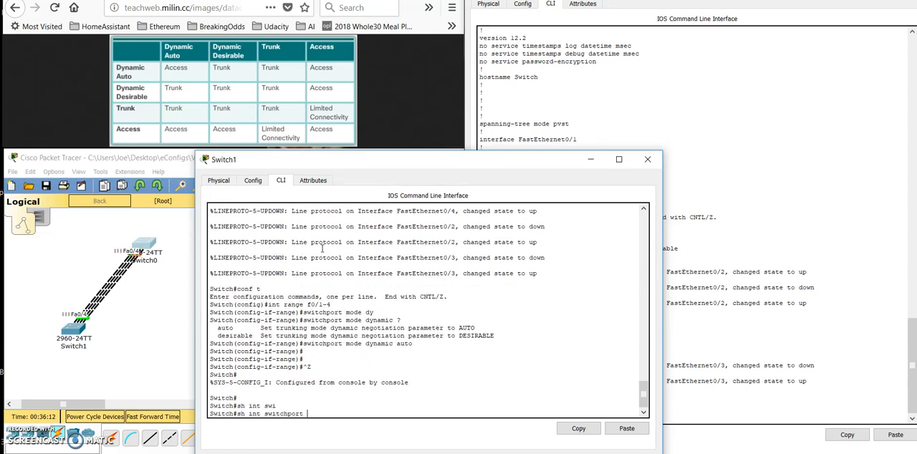
key("Return")
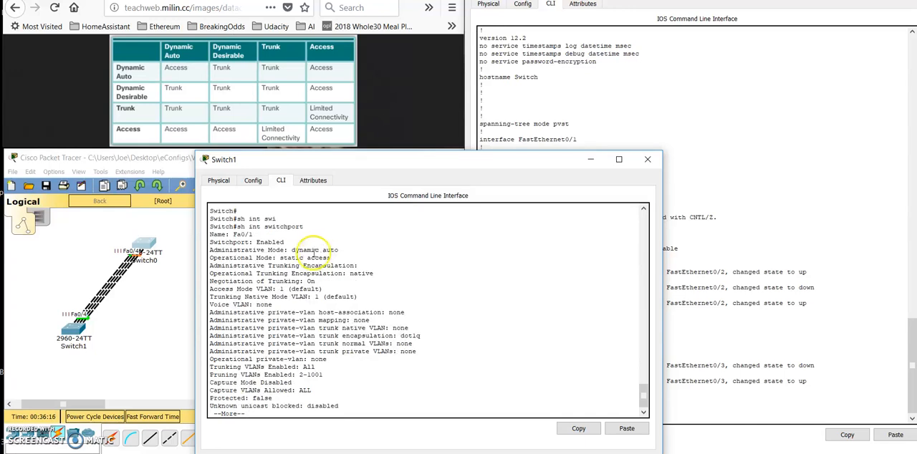
left_click_drag(332, 257, 307, 258)
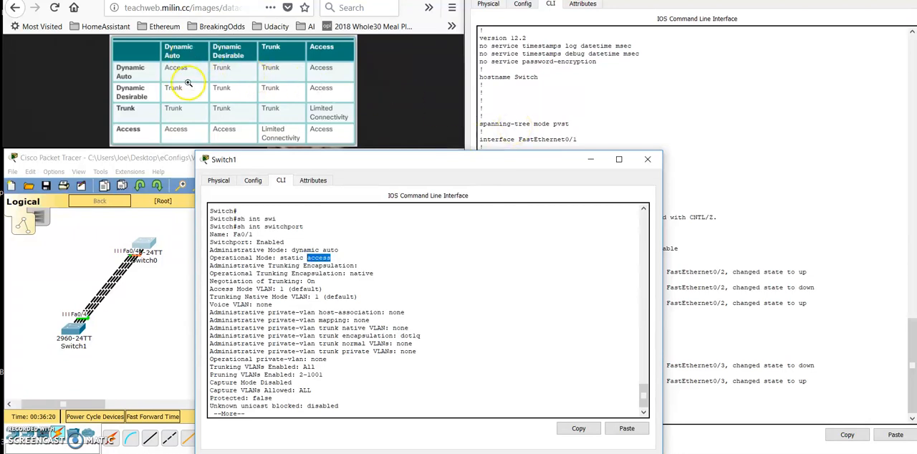
- Page through Switch1's switchport details to Fa0/2 and Fa0/3 and check each interface's operational mode
key("Return")
key("Return")
key("Return")
key("Return")
key("Return")
key("Return")
key("Return")
key("Return")
key("Return")
key("Return")
key("Return")
key("Return")
key("Return")
key("Return")
key("Return")
key("Return")
key("Return")
key("Return")
key("Return")
key("Return")
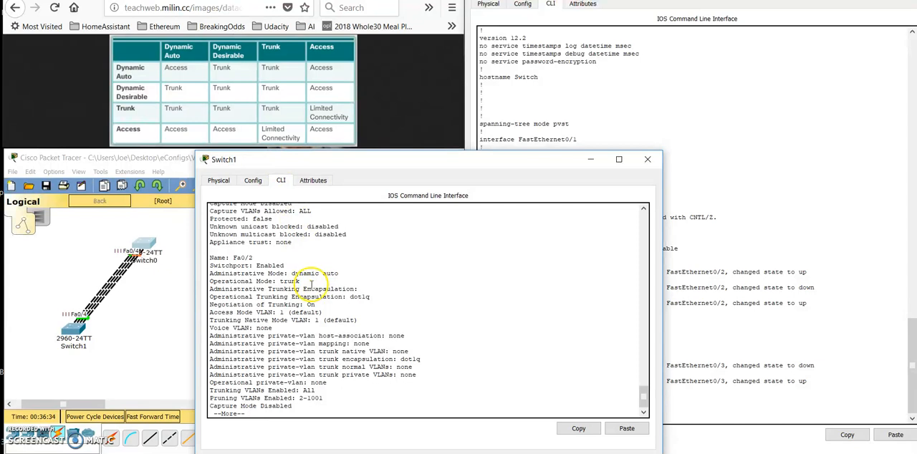
left_click_drag(301, 281, 276, 283)
left_click(274, 283)
key("space")
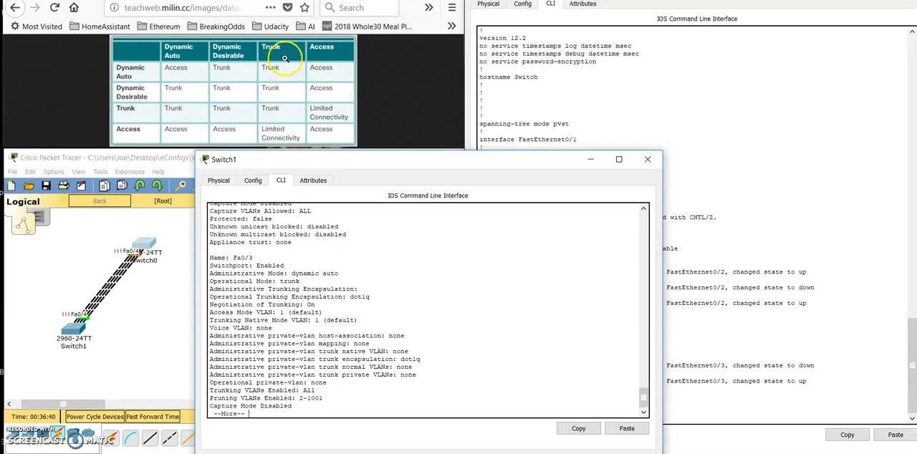
left_click_drag(303, 281, 279, 282)
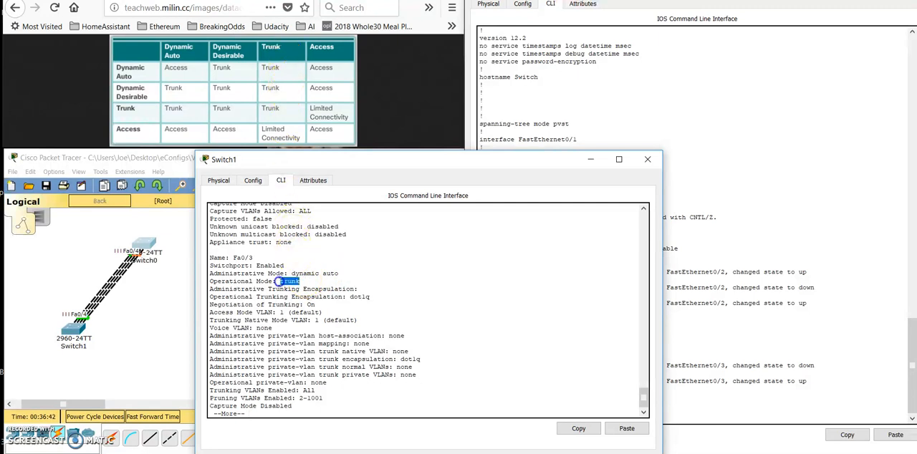
- Continue through Switch1's switchport details to Fa0/4 and compare its operational mode with the DTP mode table
key("Return")
key("Return")
key("Return")
key("Return")
key("Return")
key("Return")
key("Return")
key("Return")
key("Return")
key("Return")
key("Return")
key("Return")
key("Return")
key("Return")
key("Return")
key("Return")
key("Return")
key("Return")
key("Return")
key("Return")
key("Return")
key("Return")
key("Return")
key("Return")
key("Return")
key("Return")
key("Return")
key("Return")
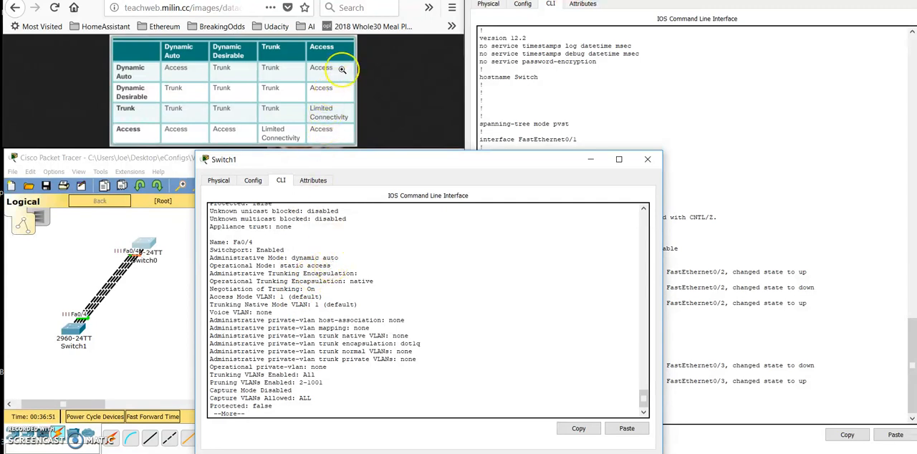
key("Return")
key("Return")
key("Return")
key("Return")
key("Return")
key("Return")
key("Return")
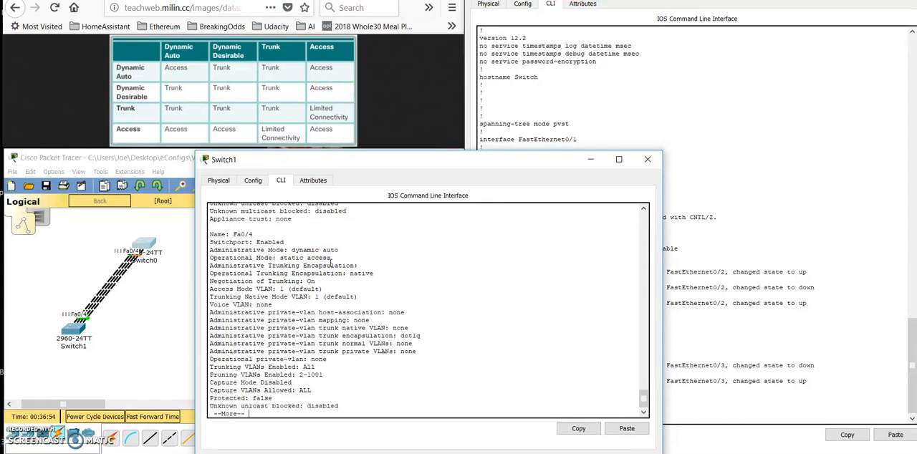
- Quit the switchport listing on Switch1 and open configuration of the interface range f0/1-4
key("q")
key("Return")
key("Return")
key("Return")
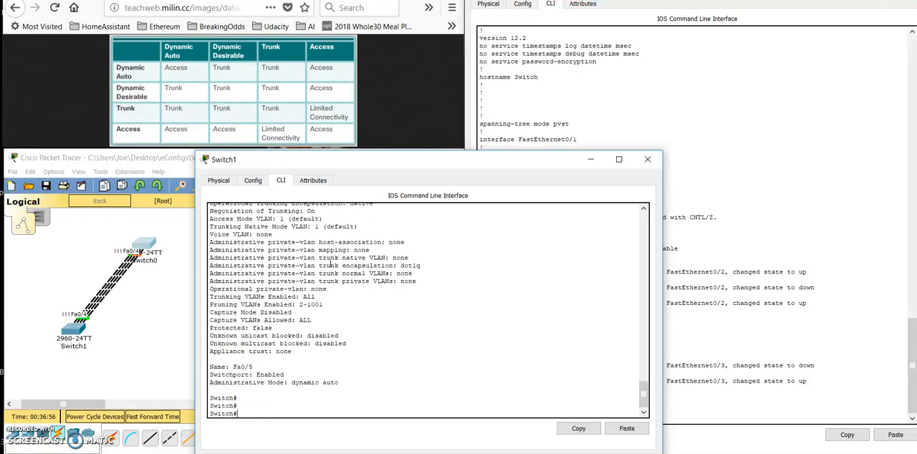
type("conf t")
key("Return")
type("int range f0/1-4")
key("Return")
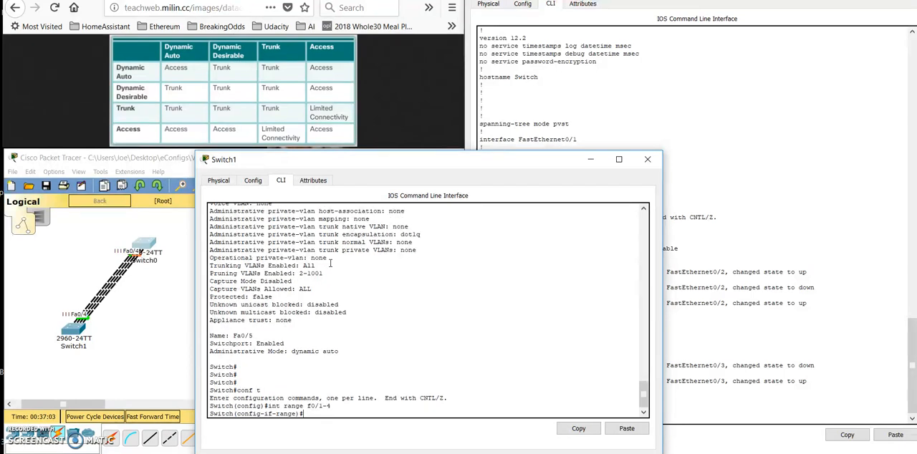
- Set the interface range f0/1-4 on Switch1 to switchport mode dynamic desirable
type("switchport mode dy")
key("Tab")
type("desi")
key("Tab")
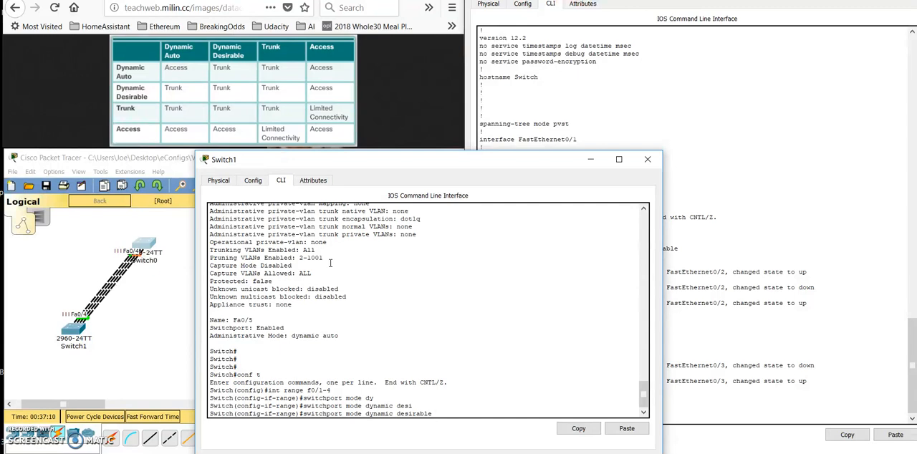
key("Return")
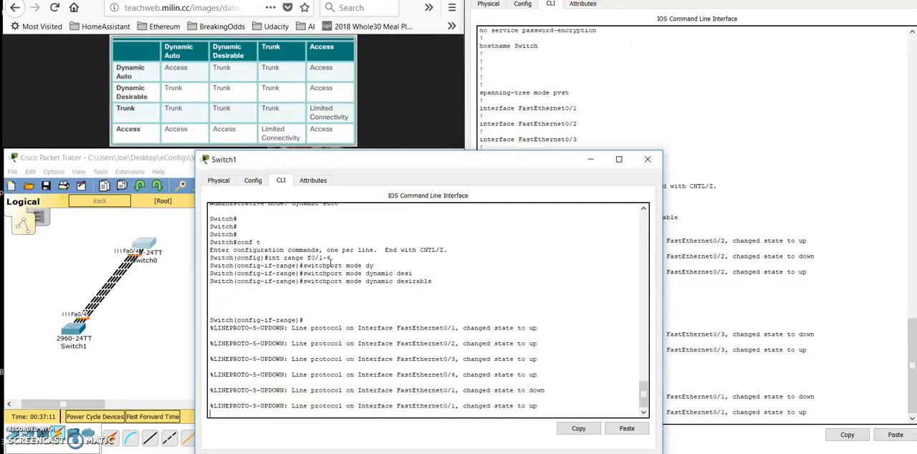
key("Return")
key("Return")
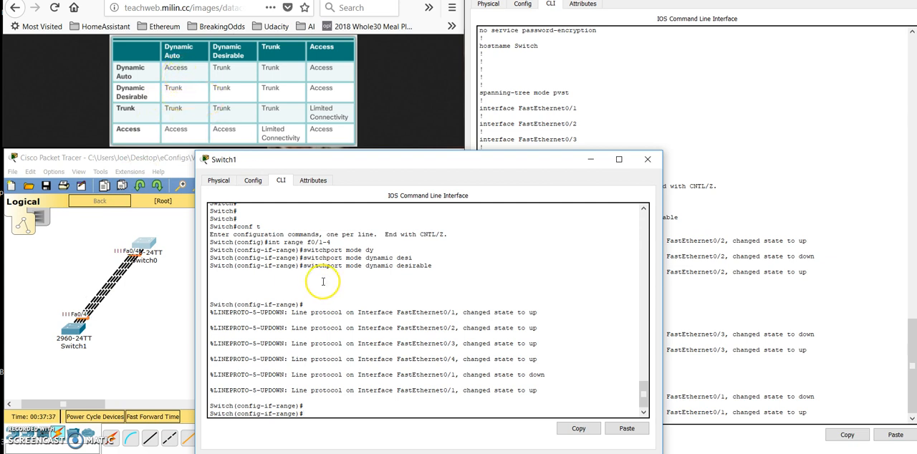
- Leave configuration mode on Switch1 and display the interface switchport details
key("Return")
key("Return")
key("Return")
type("exit")
key("Return")
type("exit")
key("Return")
type("sh int sw")
key("Tab")
key("Return")
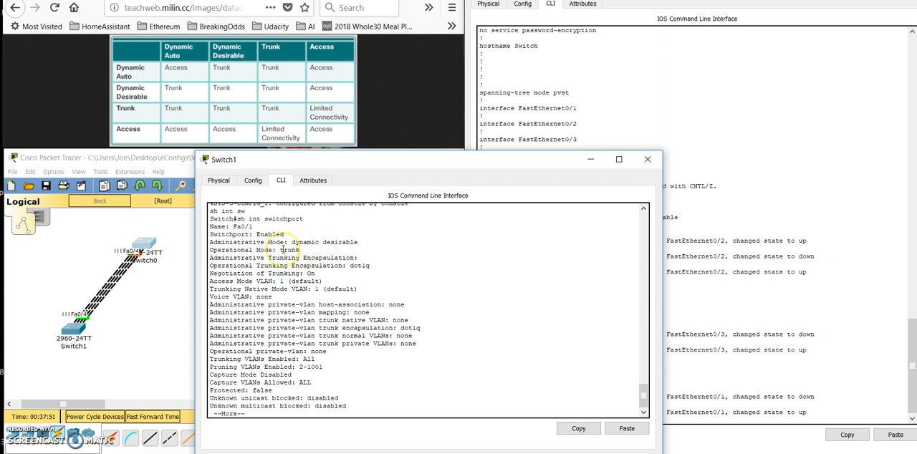
- On Switch0's console, leave configuration mode and display the switchport details, checking Fa0/1's operational mode
left_click(485, 116)
key("Return")
type("exit")
key("Return")
type("exit")
key("Return")
type("sh int ")
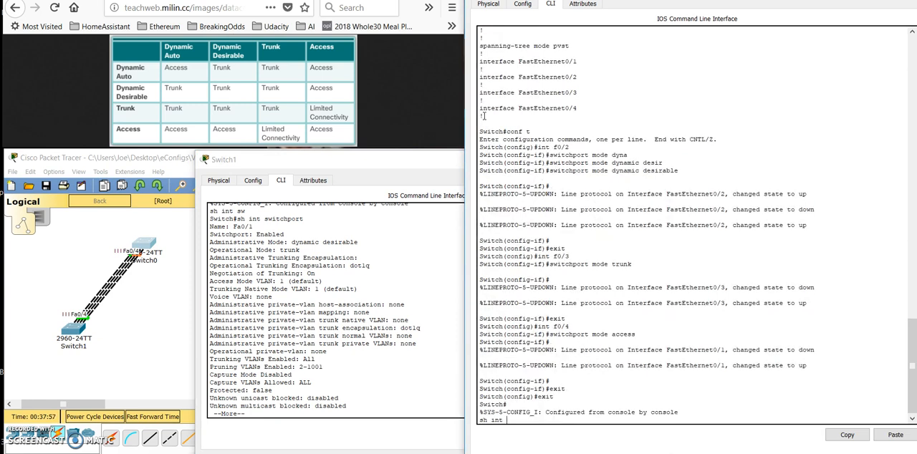
type("swi")
key("Tab")
key("Return")
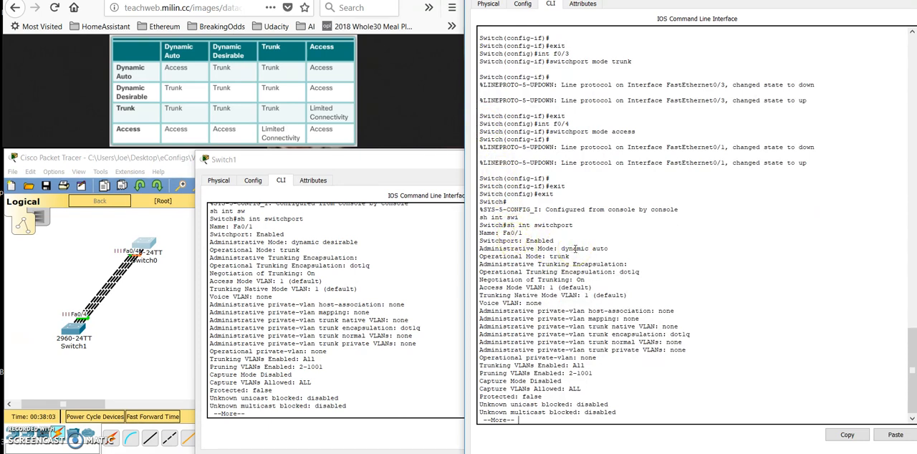
left_click_drag(571, 256, 539, 264)
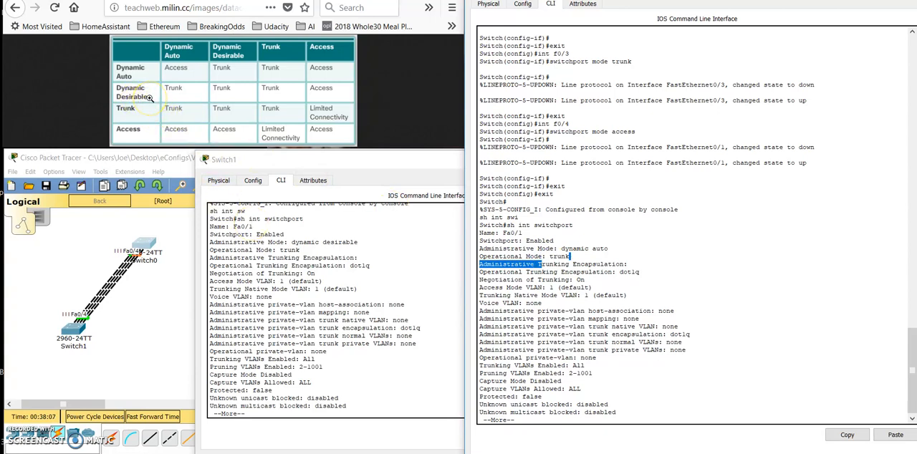
- Return to Switch1's console and page through the switchport details to check the operational modes of Fa0/2 and Fa0/3
left_click(294, 237)
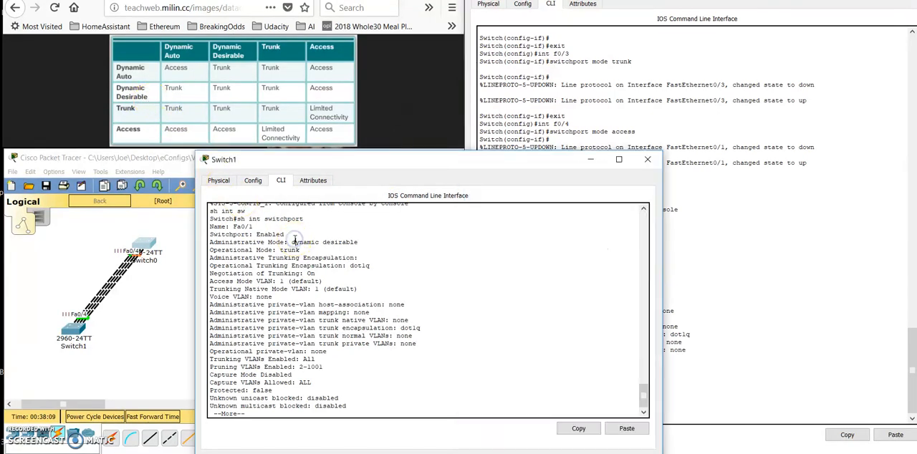
key("space")
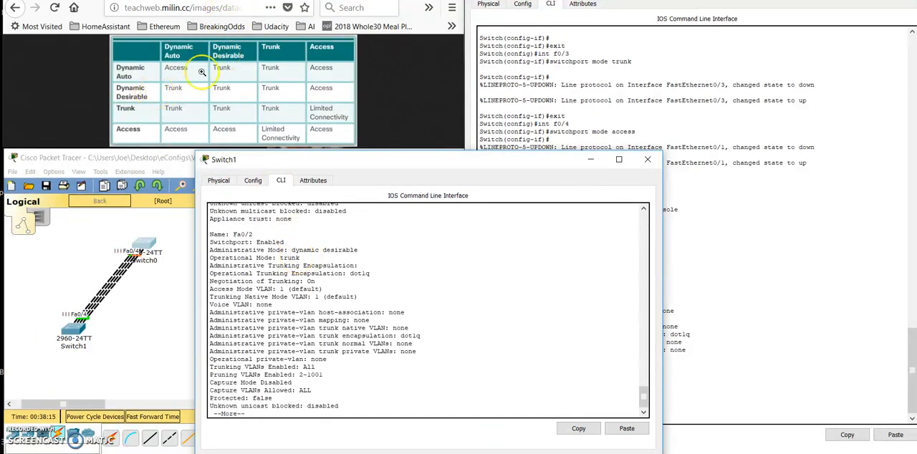
key("Return")
key("Return")
key("Return")
key("Return")
key("Return")
key("Return")
key("Return")
key("Return")
key("Return")
key("Return")
key("Return")
key("Return")
key("Return")
key("Return")
key("Return")
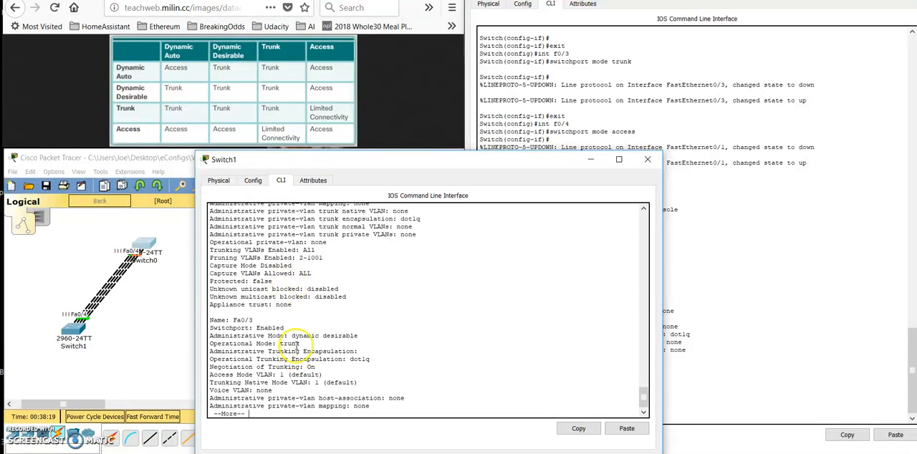
- Advance Switch1's switchport details to Fa0/4 and compare its operational mode with the dynamic desirable row of the table
key("Return")
key("Return")
key("Return")
key("Return")
key("Return")
key("Return")
key("Return")
key("Return")
key("Return")
key("Return")
key("Return")
key("Return")
key("Return")
key("Return")
key("Return")
key("Return")
key("Return")
key("Return")
key("Return")
key("Return")
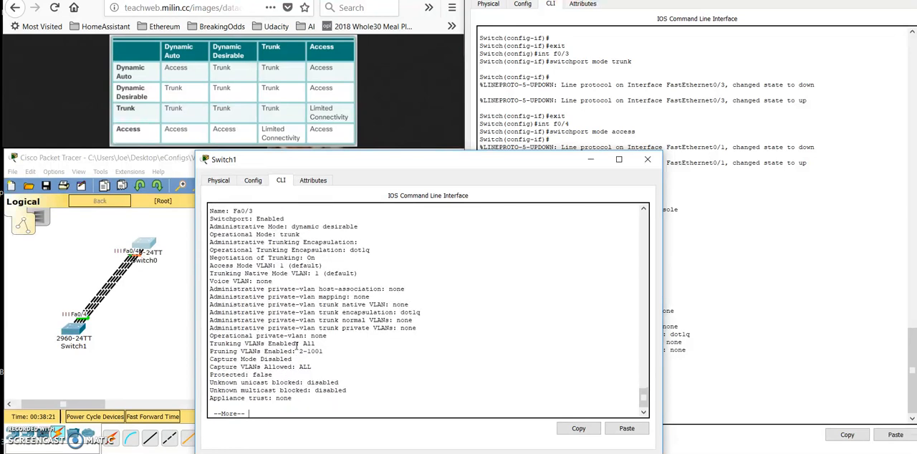
key("Return")
key("Return")
key("Return")
key("Return")
key("Return")
key("Return")
key("Return")
key("Return")
key("Return")
key("Return")
key("Return")
key("Return")
key("Return")
key("Return")
key("Return")
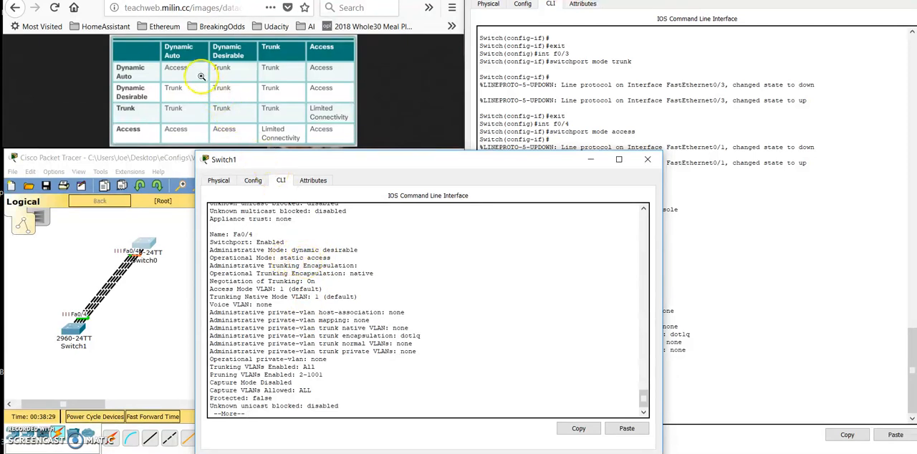
left_click(295, 237)
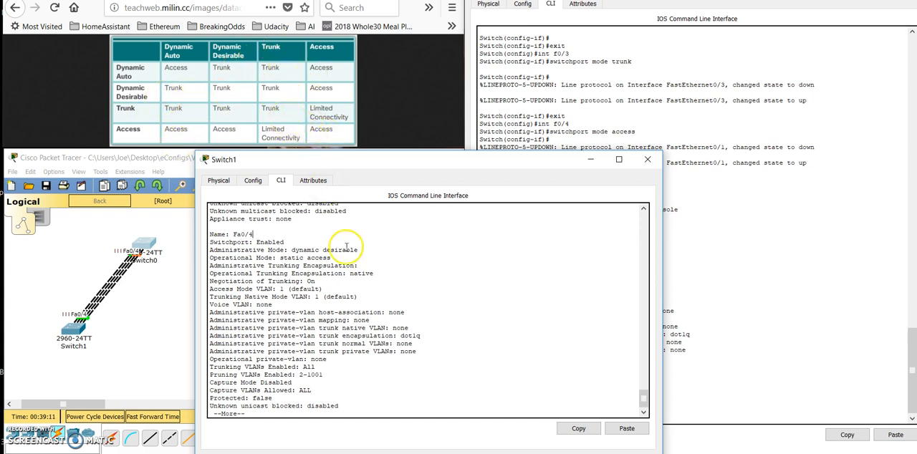
- Quit the listing on Switch1 and set the interface range f0/1-4 to switchport mode trunk
key("space")
key("Return")
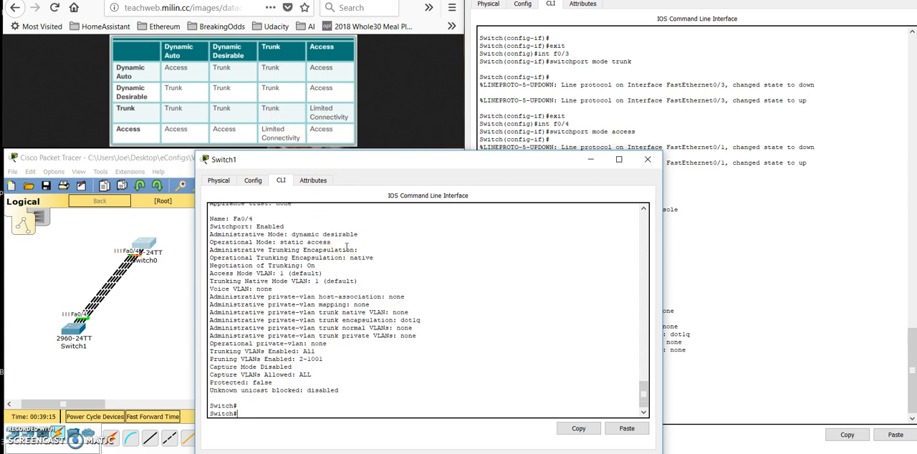
type("conf t")
key("Return")
type("int f0/1-")
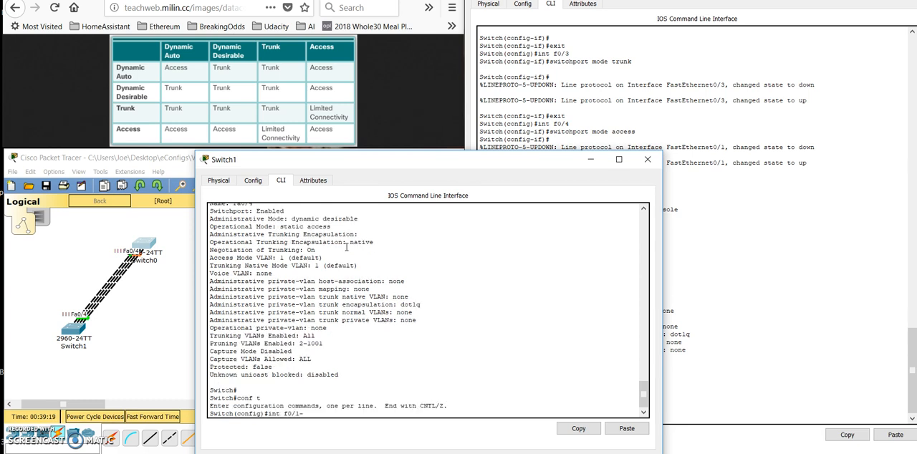
key("BackSpace")
key("BackSpace")
key("BackSpace")
key("BackSpace")
key("BackSpace")
type("range f0/1-4")
key("Return")
type("swi")
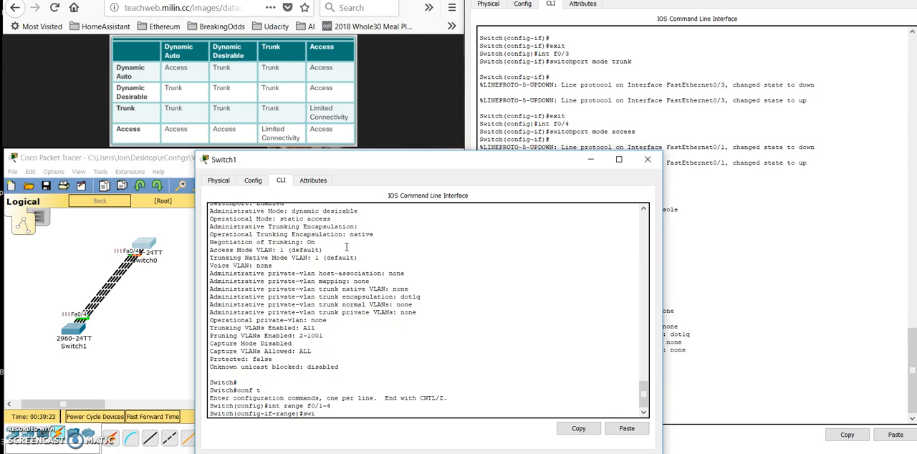
type("tchport mode trunk")
key("Return")
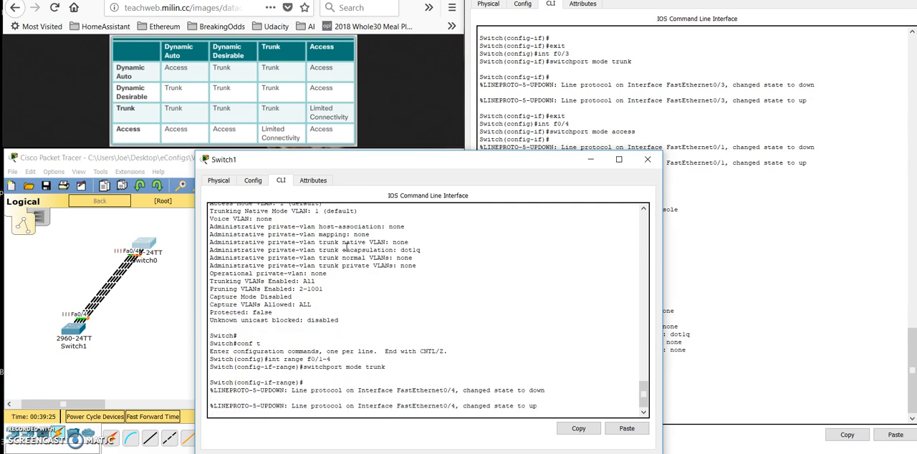
- Return Switch1 to privileged mode and display the switchport details, checking Fa0/1's administrative and operational modes
key("ctrl+z")
key("Return")
type("sh int sw")
key("Tab")
key("Return")
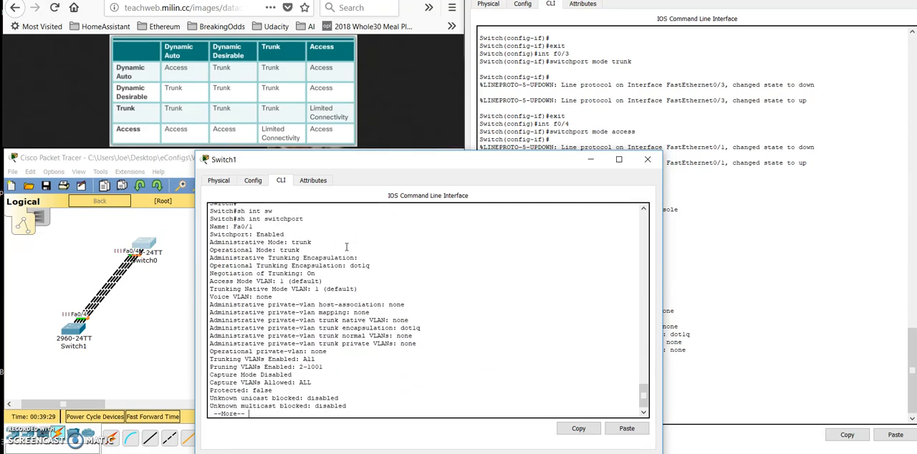
key("Return")
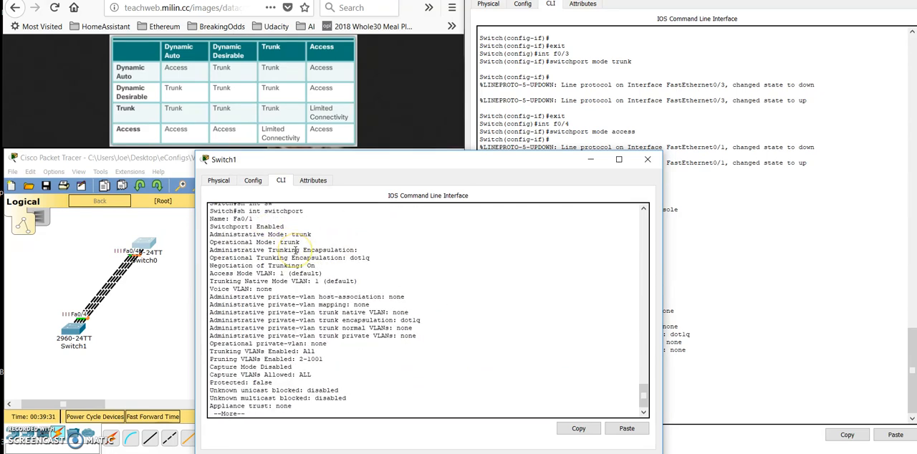
- Page through Switch1's switchport details from Fa0/2 to Fa0/4 and compare the operational modes with the table's trunk row
key("Return")
key("Return")
key("Return")
key("Return")
key("Return")
key("Return")
key("Return")
key("Return")
key("Return")
key("Return")
key("Return")
key("Return")
key("Return")
key("Return")
key("Return")
key("Return")
key("Return")
key("Return")
key("Return")
key("Return")
key("Return")
key("Return")
key("Return")
key("Return")
key("Return")
key("Return")
key("Return")
key("Return")
key("Return")
key("Return")
key("Return")
key("Return")
key("Return")
key("Return")
key("Return")
key("Return")
key("Return")
key("Return")
key("Return")
key("Return")
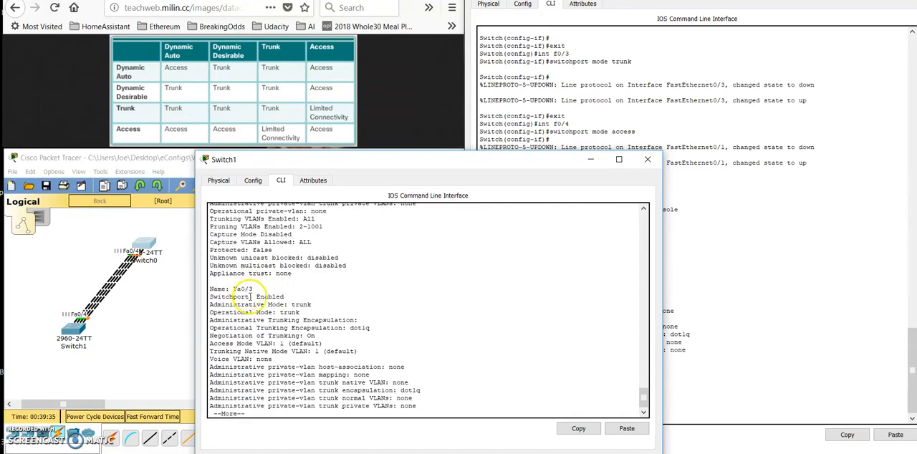
key("Return")
key("Return")
key("Return")
key("Return")
key("Return")
key("Return")
key("Return")
key("Return")
key("Return")
key("Return")
key("Return")
key("Return")
key("Return")
key("Return")
key("Return")
key("Return")
key("Return")
key("Return")
key("Return")
key("Return")
key("Return")
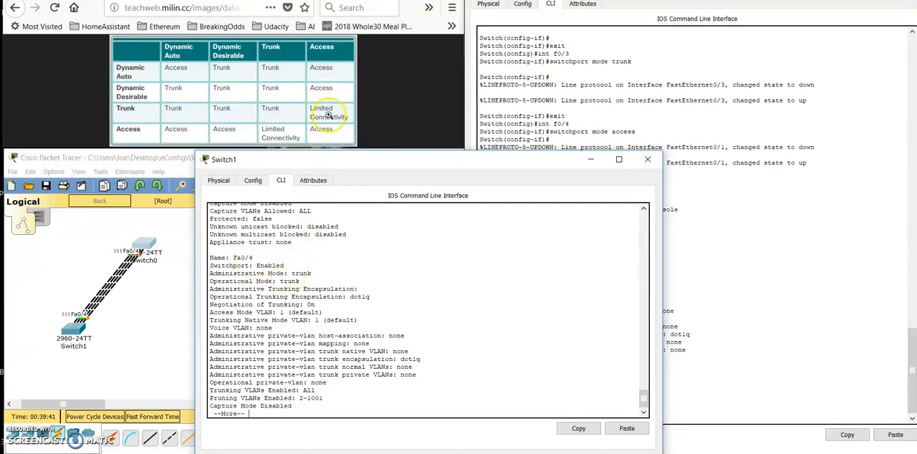
- Display the running configuration on Switch0 to review the interfaces' configured switchport modes
left_click(544, 134)
type("sh run")
key("Return")
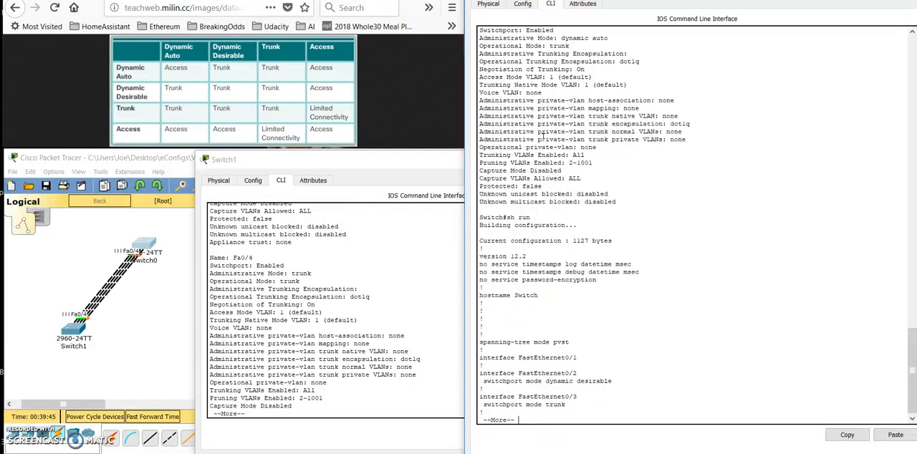
- Return to Switch1's console, quit the switchport listing and enter configuration of the interface range f0/1-4
left_click(414, 340)
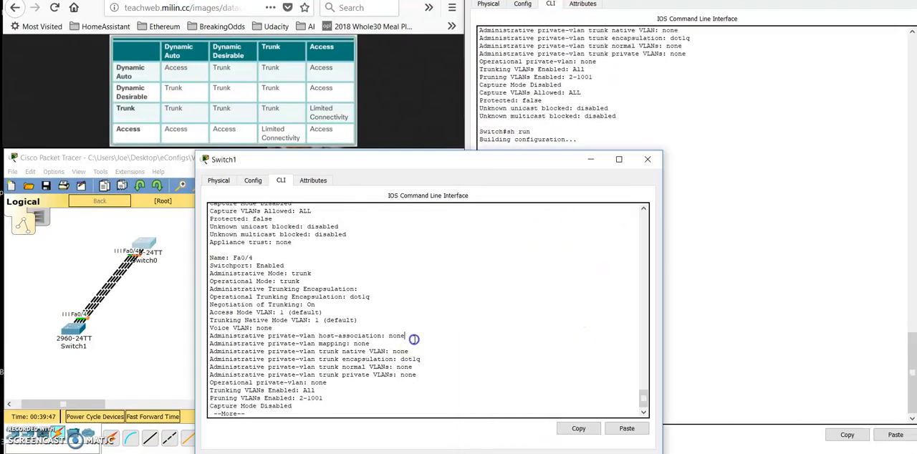
key("q")
key("Return")
type("c")
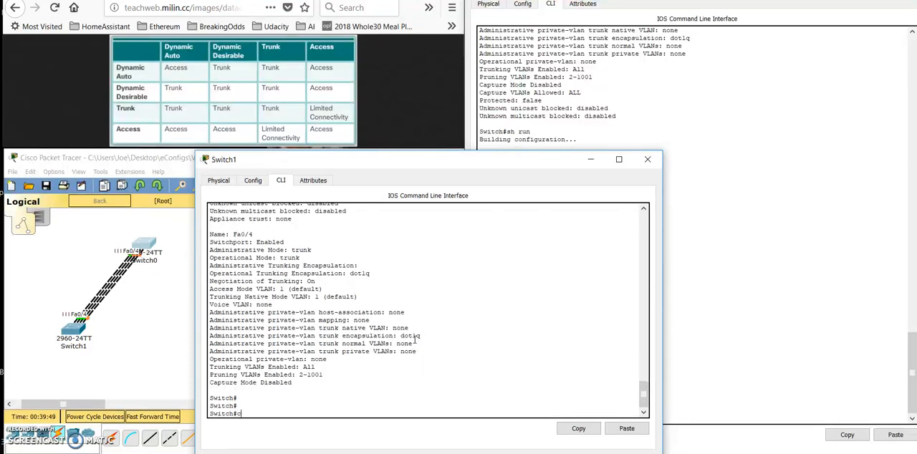
type("onf t")
key("Return")
type("int range f0/1-4")
key("Return")
- Set the interface range f0/1-4 on Switch1 to switchport mode access
key("Up")
key("Up")
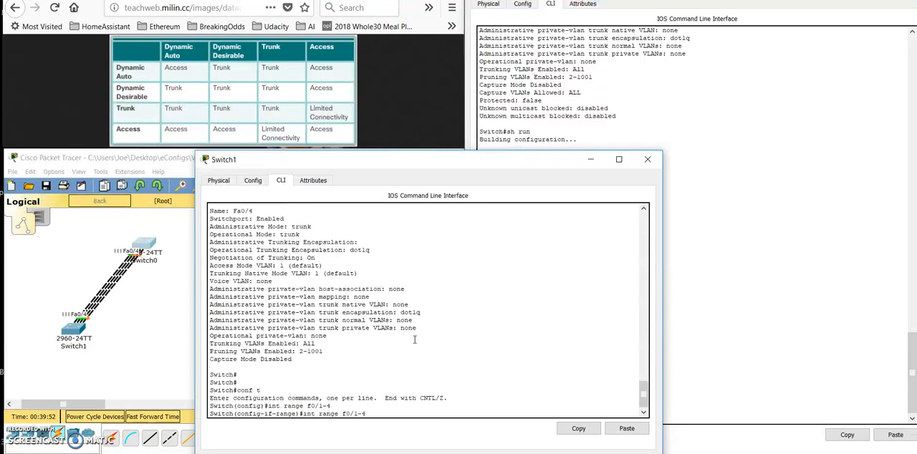
key("BackSpace")
key("BackSpace")
key("BackSpace")
key("BackSpace")
key("BackSpace")
type("access")
key("Return")
- Exit configuration mode on Switch1 and display the switchport details to check Fa0/1 in access mode
key("ctrl+z")
type("sh r")
key("BackSpace")
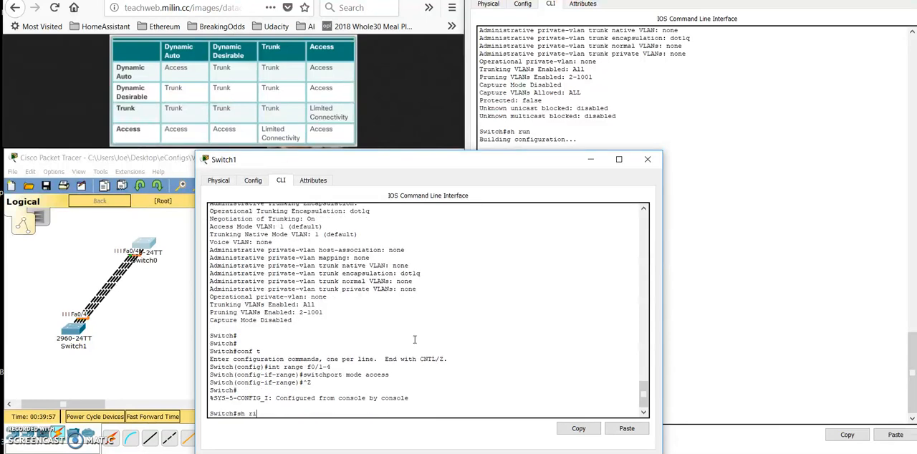
type("int sw")
key("Tab")
key("Return")
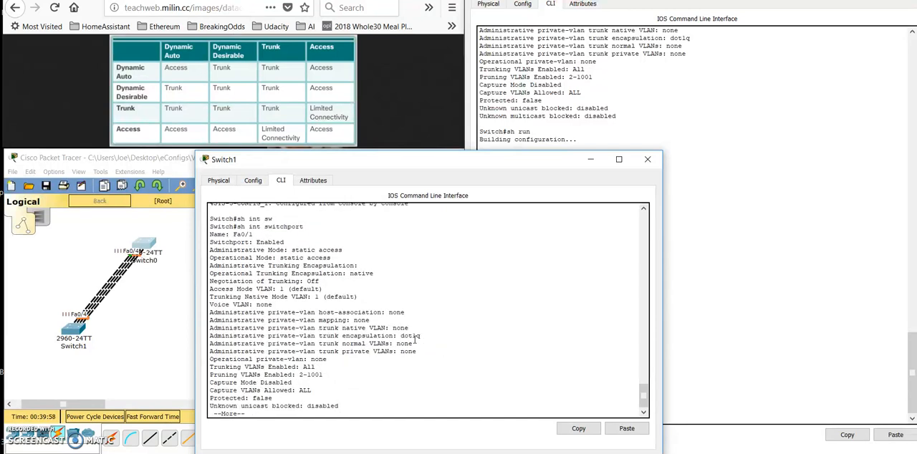
key("Return")
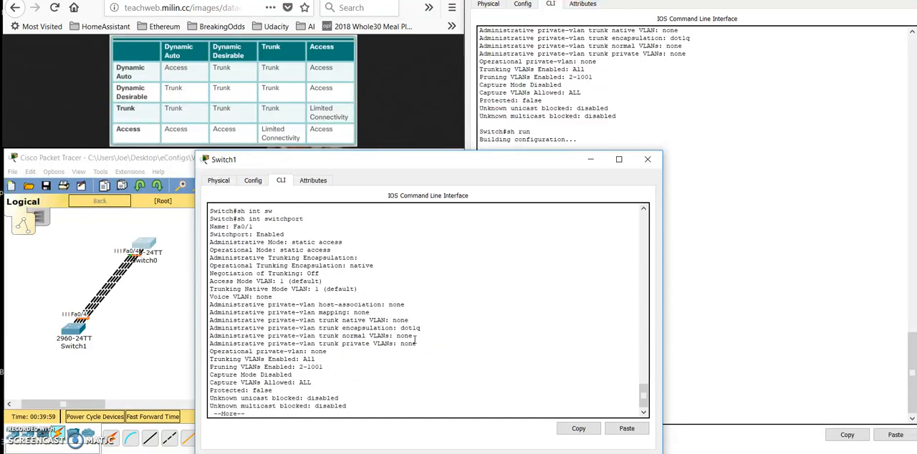
- Page through Switch1's switchport listing to compare the Fa0/2 and Fa0/3 operational modes with the DTP mode table
left_click(304, 249)
key("space")
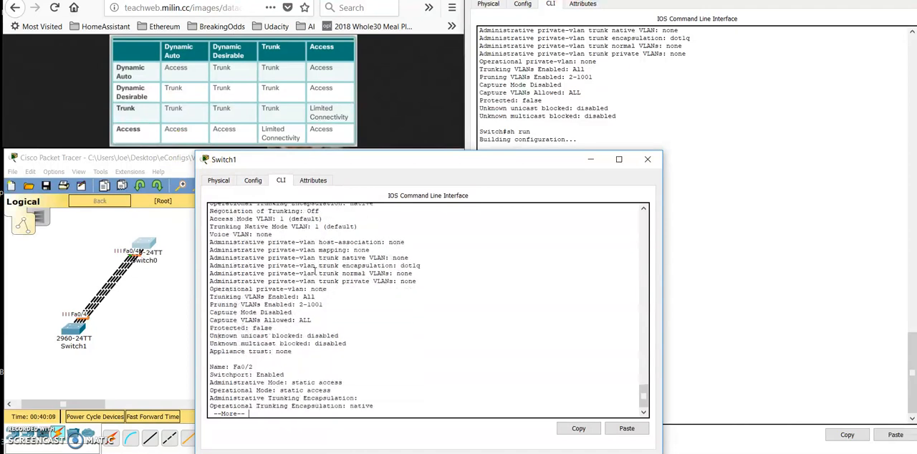
key("Return")
key("Return")
key("Return")
left_click(314, 266)
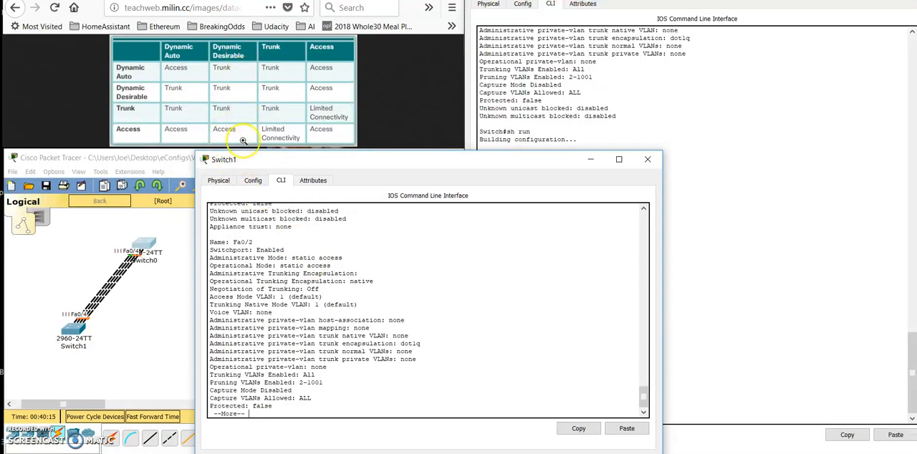
key("Return")
key("Return")
key("Return")
key("Return")
key("Return")
key("Return")
key("Return")
key("Return")
key("Return")
key("Return")
key("Return")
key("Return")
key("Return")
key("Return")
key("Return")
key("Return")
key("Return")
key("Return")
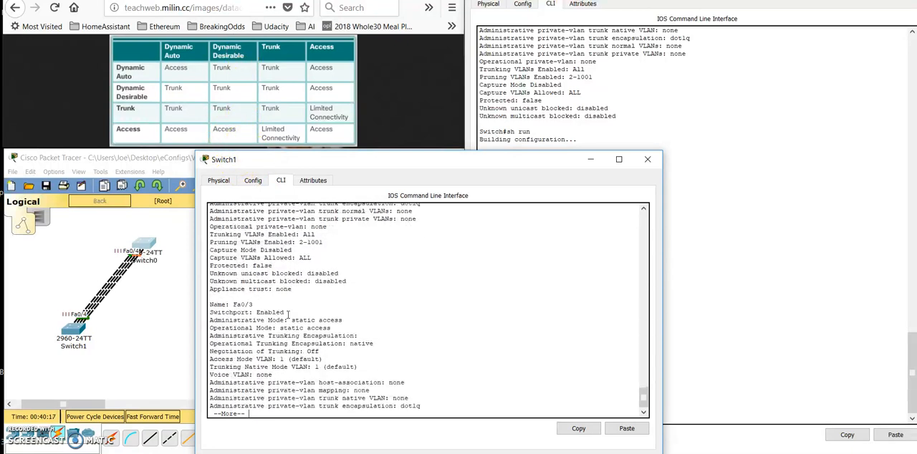
key("Return")
key("Return")
key("Return")
key("Return")
key("Return")
key("Return")
key("Return")
key("Return")
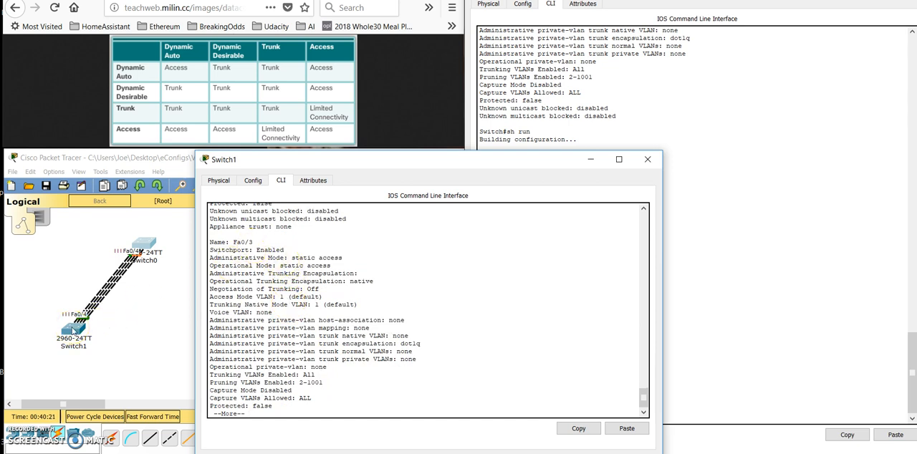
- Check the mode configured for FastEthernet0/3 in Switch0's running configuration, and return to Switch1's console
left_click(617, 108)
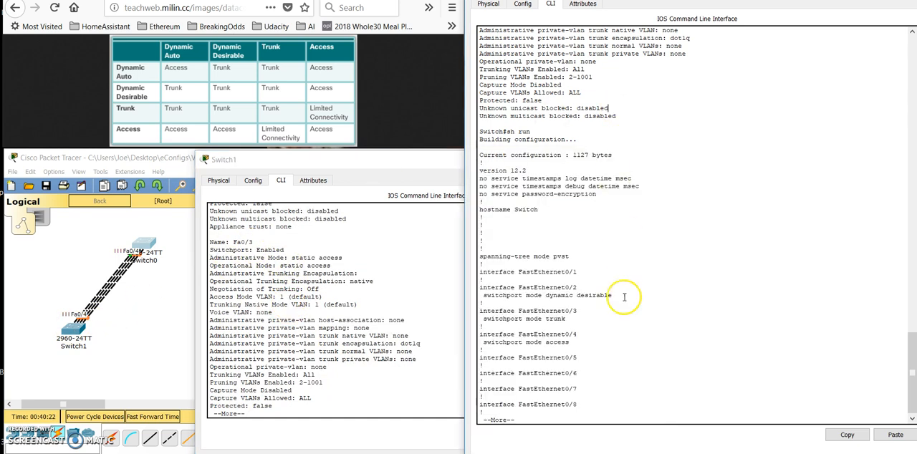
left_click_drag(567, 320, 518, 320)
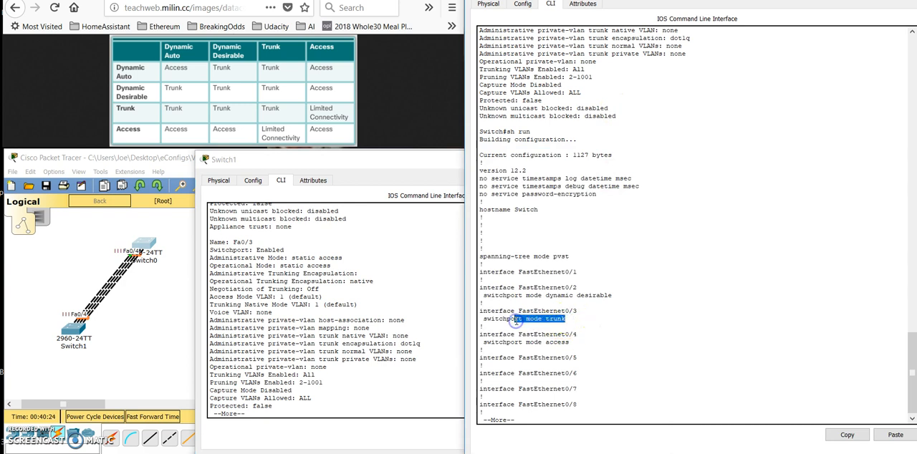
left_click(295, 248)
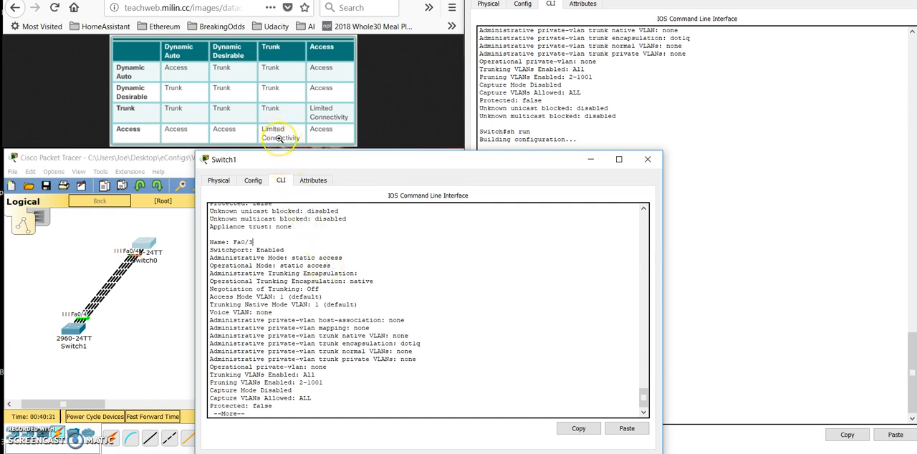
- Display the switchport details on Switch0 and page to Fa0/3 to examine its administrative and operational modes
left_click(495, 150)
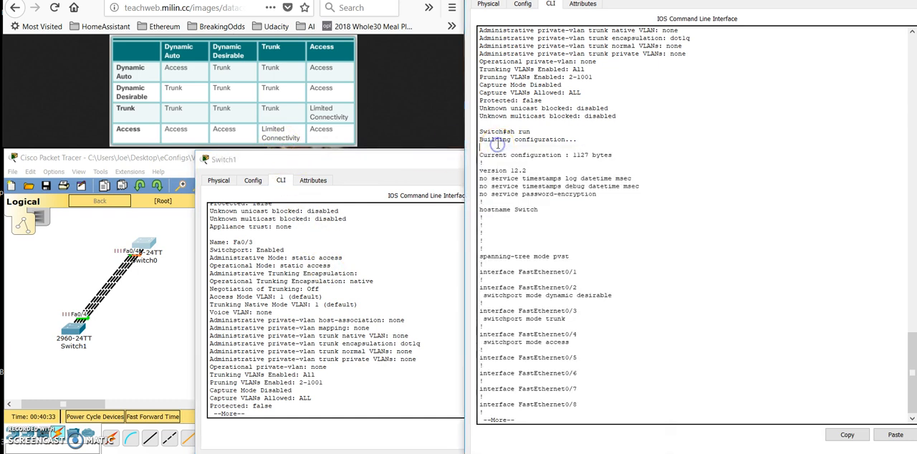
type("sh int swi")
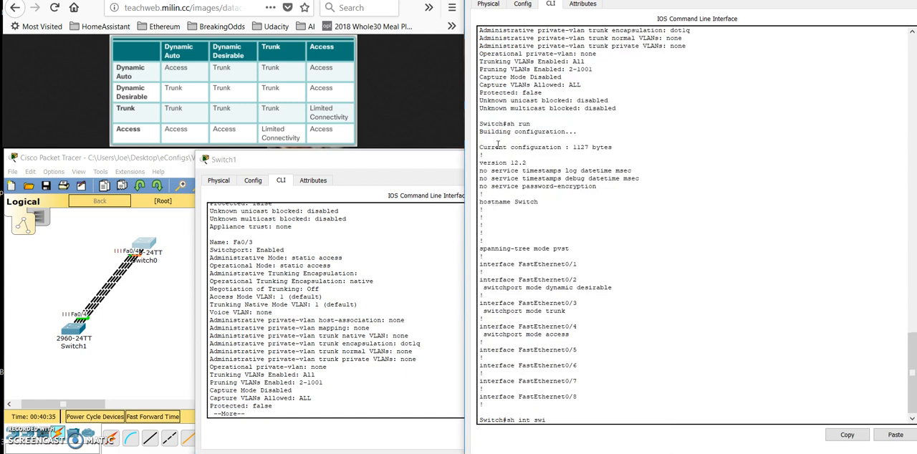
key("Tab")
key("Return")
key("Return")
key("Return")
key("Return")
key("Return")
key("Return")
key("Return")
key("Return")
key("Return")
key("Return")
key("Return")
key("Return")
key("Return")
key("Return")
key("Return")
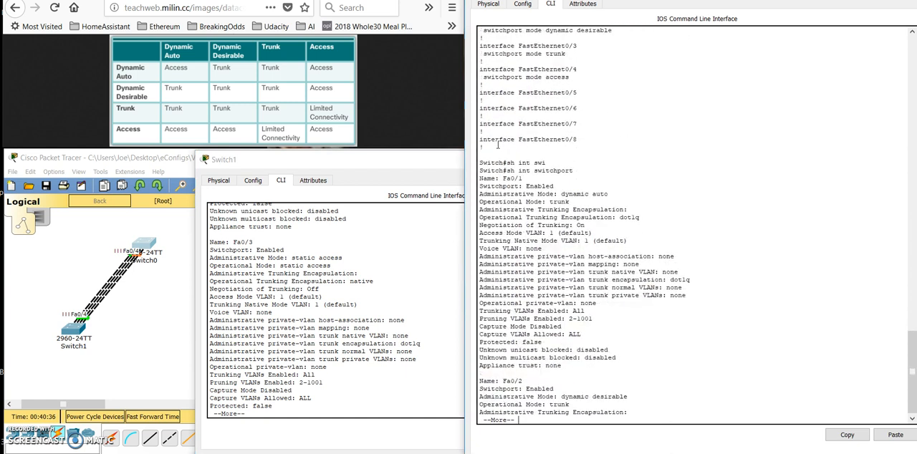
key("Return")
key("Return")
key("Return")
key("Return")
key("Return")
key("Return")
key("Return")
key("Return")
key("Return")
key("Return")
key("Return")
key("Return")
key("Return")
key("Return")
key("Return")
key("Return")
key("Return")
key("Return")
key("Return")
key("Return")
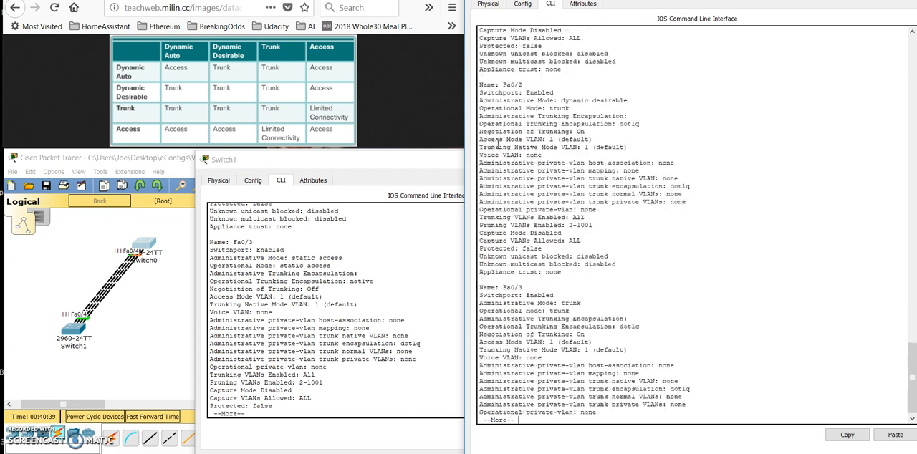
mouse_move(564, 225)
left_mouse_down()
mouse_move(577, 226)
mouse_move(552, 235)
mouse_move(580, 232)
left_mouse_up()
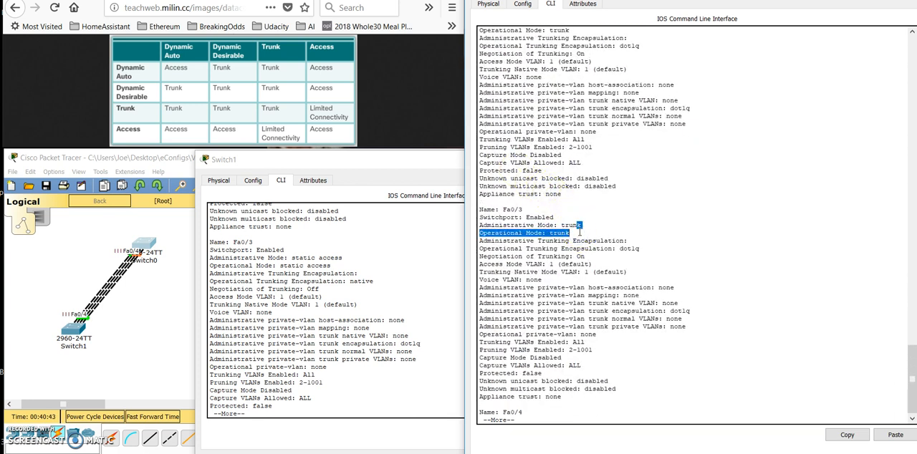
- Return to Switch1's console and display its switchport details again, paging down to Fa0/4 to check its mode
left_click(393, 335)
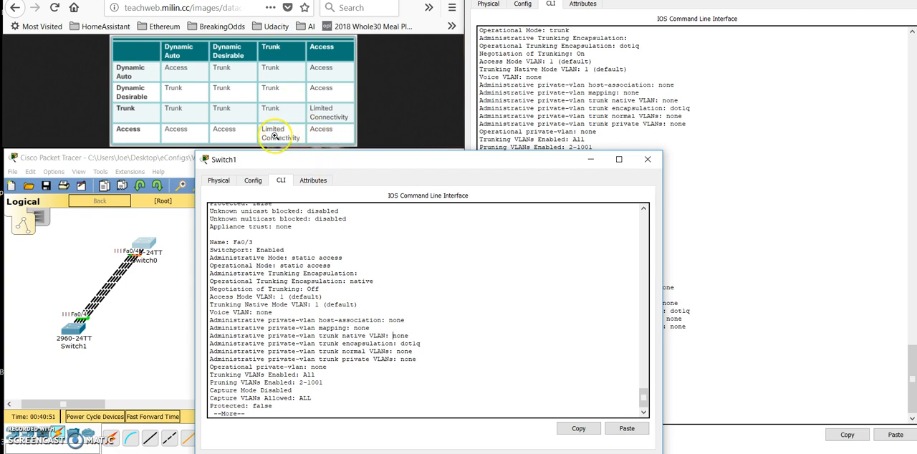
key("space")
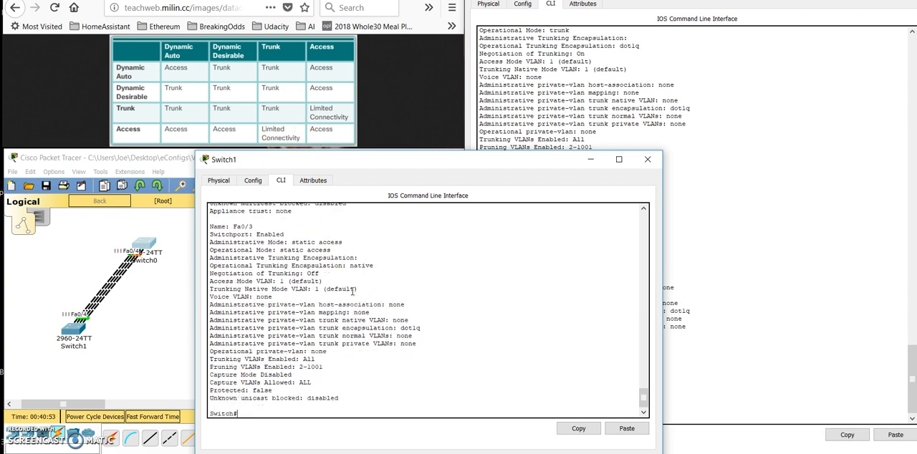
type("sh int sw")
key("Tab")
key("Return")
key("Return")
key("Return")
key("Return")
key("Return")
key("Return")
key("Return")
key("Return")
key("Return")
key("Return")
key("Return")
key("Return")
key("Return")
key("Return")
key("Return")
key("Return")
key("Return")
key("Return")
key("Return")
key("Return")
key("Return")
key("Return")
key("Return")
key("Return")
key("Return")
key("Return")
key("Return")
key("Return")
key("Return")
key("Return")
key("Return")
key("Return")
key("Return")
key("Return")
key("Return")
key("Return")
key("Return")
key("Return")
key("Return")
key("Return")
key("Return")
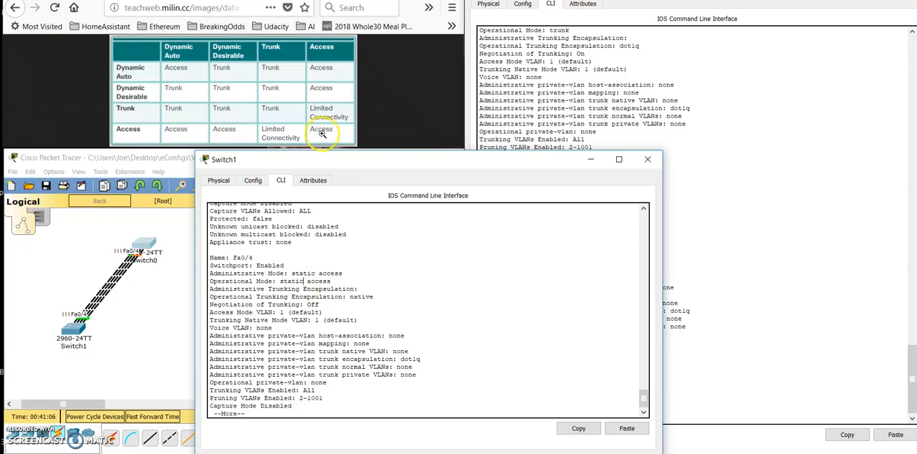
- Quit Switch1's switchport listing and enter configuration of the interface range f0/1-4
key("Return")
key("Return")
key("Return")
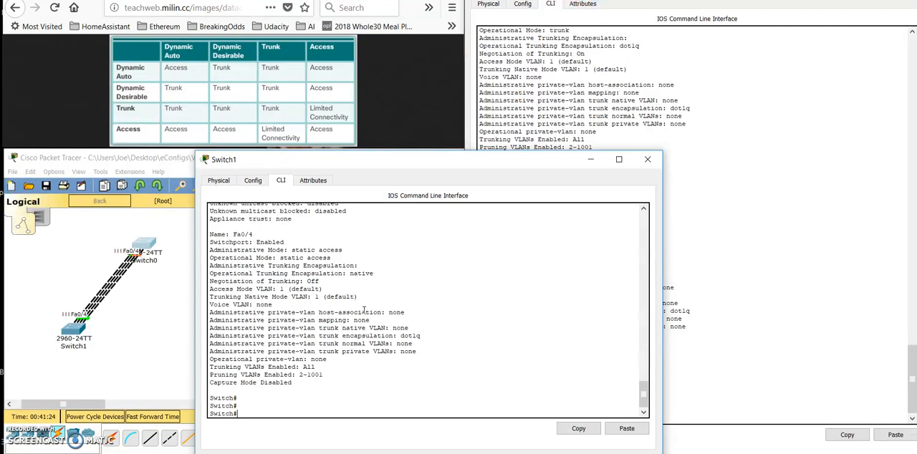
key("Return")
key("Return")
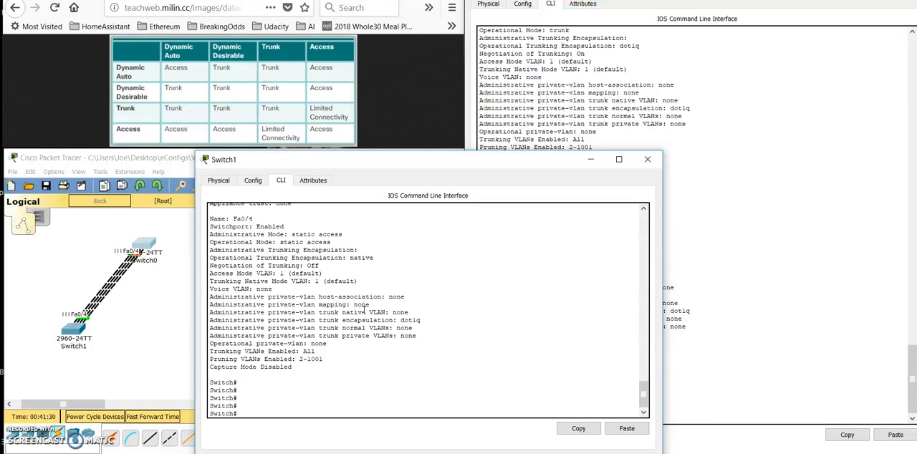
type("conf")
key("Return")
key("Return")
type("int range f0/1-4")
key("Return")
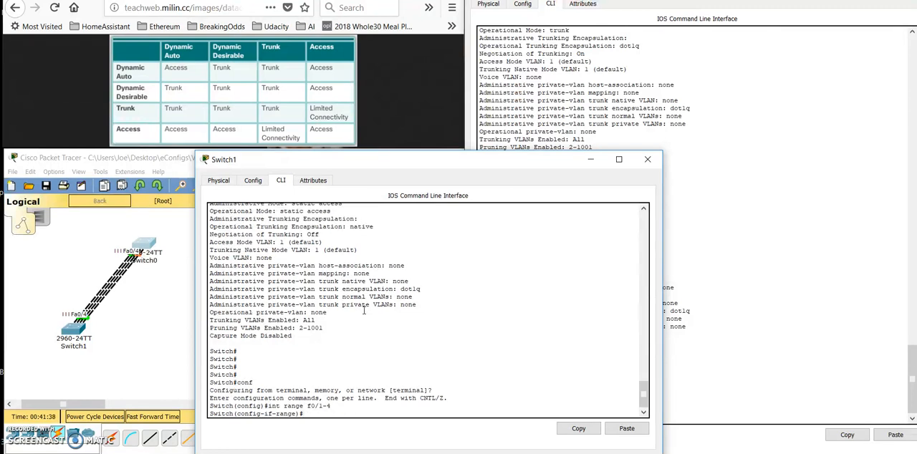
- Check the options of switchport nonegotiate, apply it to Switch1's f0/1-4 range and exit configuration mode
type("switchport no")
key("Tab")
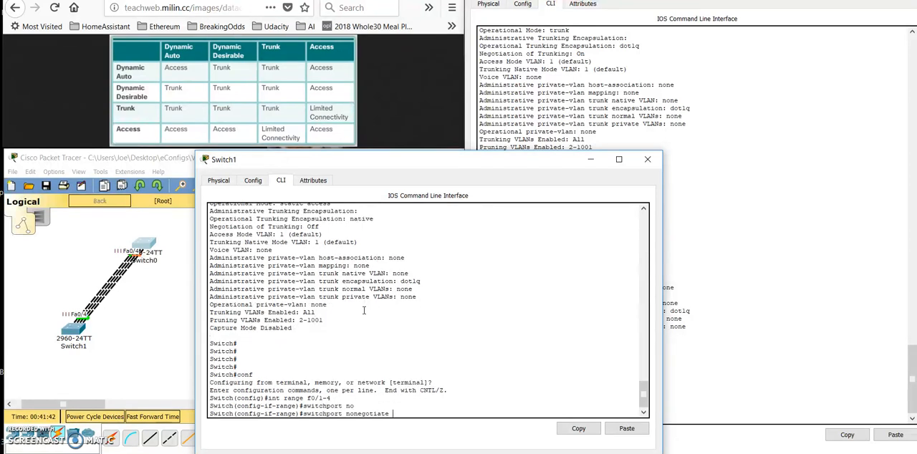
type("?")
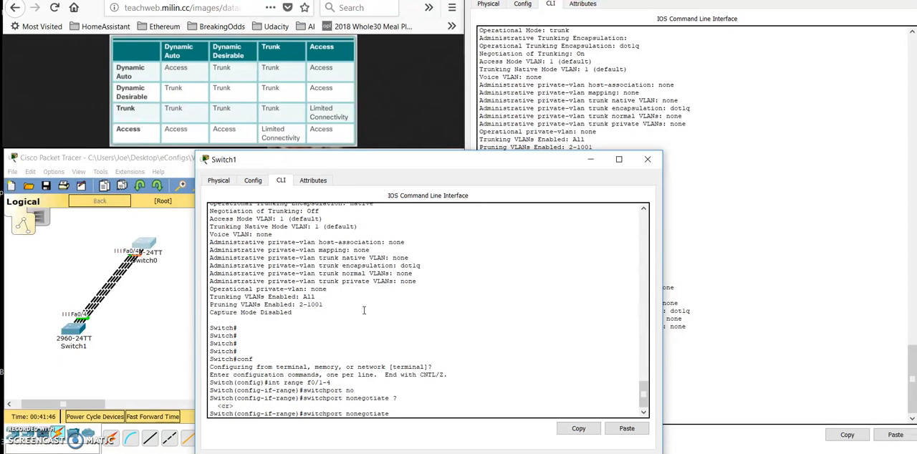
key("Return")
key("ctrl+z")
key("Return")
- Display Switch1's switchport details to check Fa0/1's mode and trunking negotiation
type("sh int ")
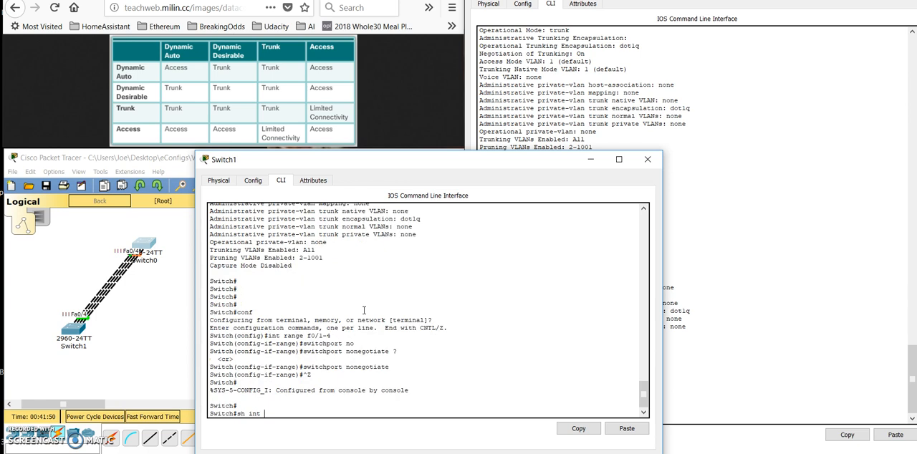
type("swi")
key("Tab")
key("Return")
key("Return")
key("Return")
key("Return")
key("Return")
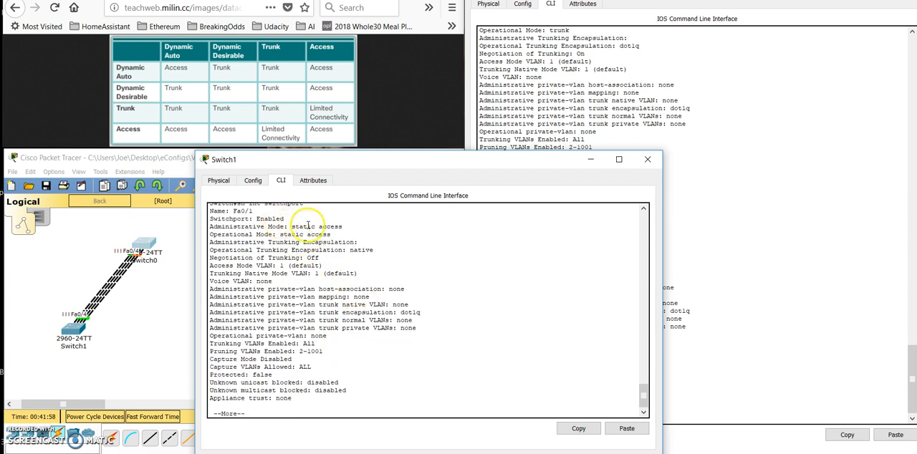
- Page Switch1's switchport listing through Fa0/2 and Fa0/3 to check their modes and negotiation, and switch to Switch0's console
key("Return")
key("Return")
key("Return")
key("Return")
key("Return")
key("Return")
key("Return")
key("Return")
key("Return")
key("Return")
key("Return")
key("Return")
key("Return")
key("Return")
key("Return")
key("Return")
key("Return")
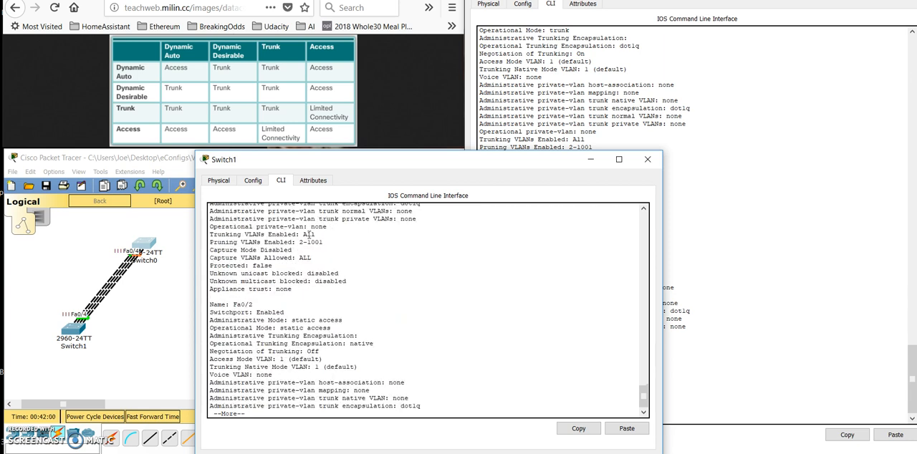
key("Return")
key("Return")
key("Return")
key("Return")
key("Return")
key("Return")
key("Return")
key("Return")
key("Return")
key("Return")
key("Return")
key("Return")
key("Return")
key("Return")
key("Return")
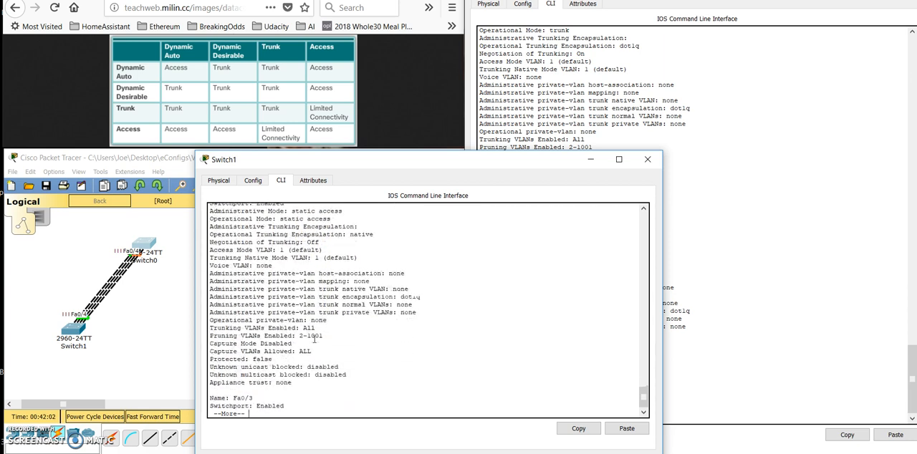
key("Return")
key("Return")
key("Return")
key("Return")
key("Return")
key("Return")
key("Return")
key("Return")
key("Return")
key("Return")
key("Return")
key("Return")
key("Return")
key("Return")
key("Return")
key("Return")
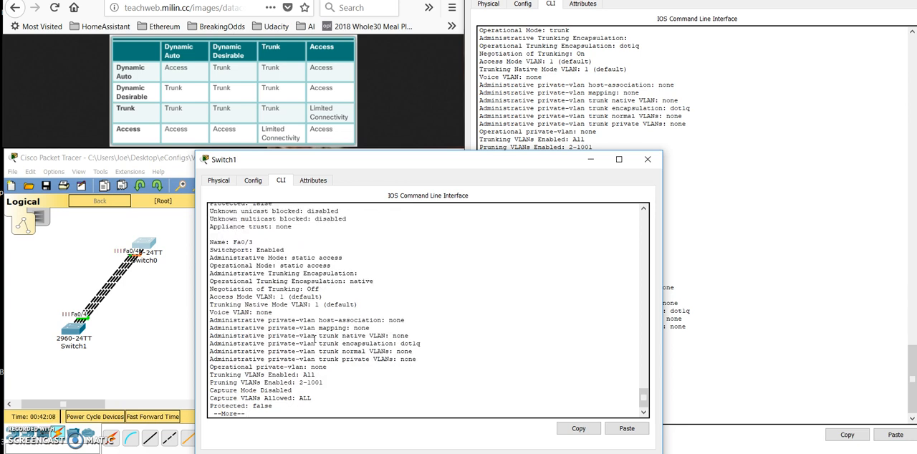
left_click(711, 288)
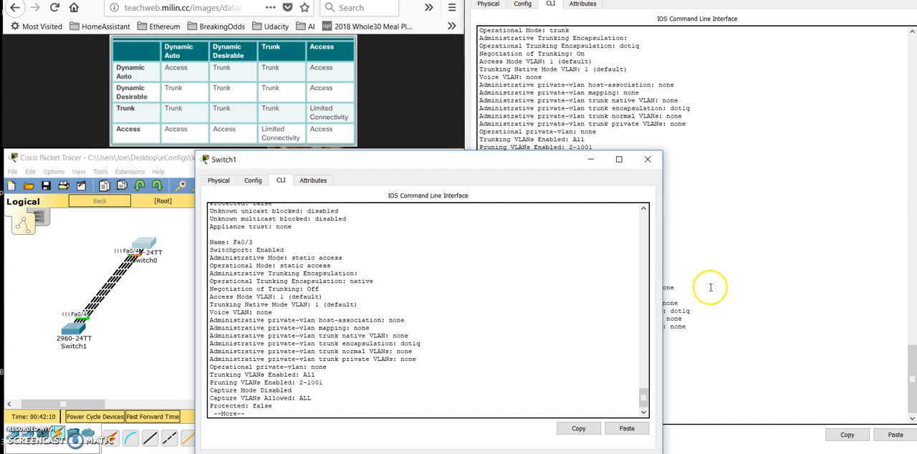